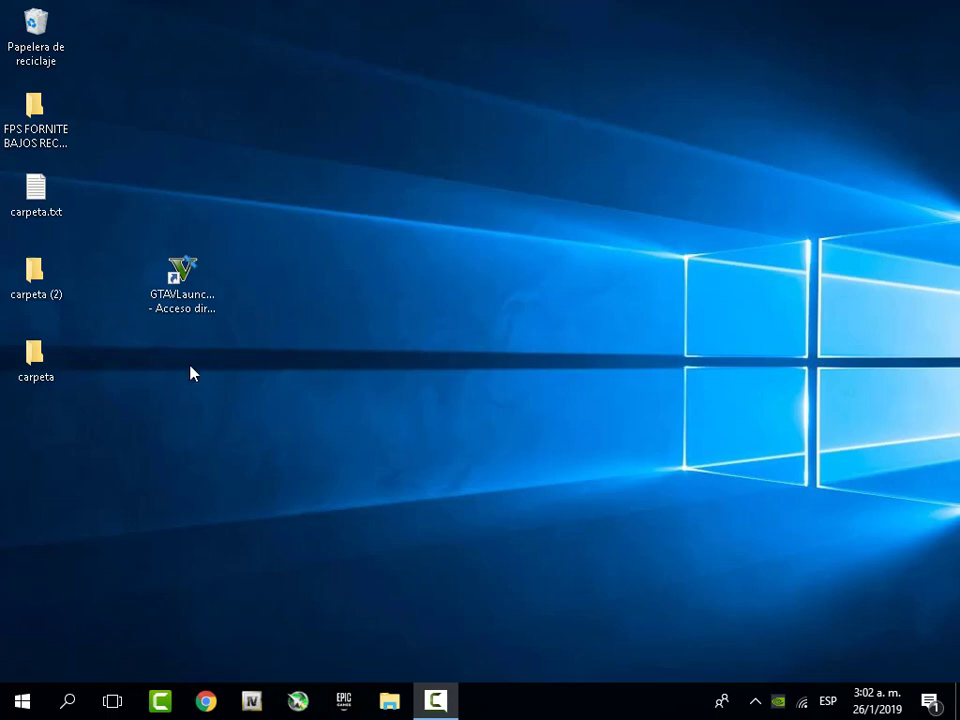
Place the GTAVLauncher shortcut below the carpeta folder and permanently empty the Papelera de reciclaje
{"action": "left_click_drag", "start_coordinate": [173, 290], "coordinate": [45, 446]}
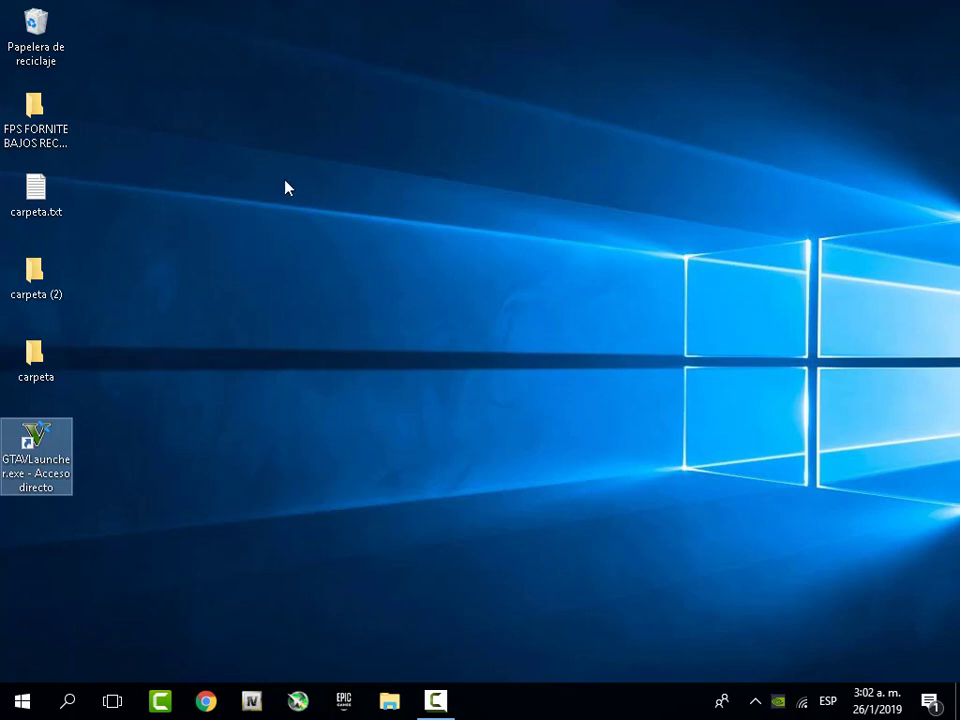
{"action": "left_click", "coordinate": [52, 35]}
{"action": "right_click", "coordinate": [52, 35]}
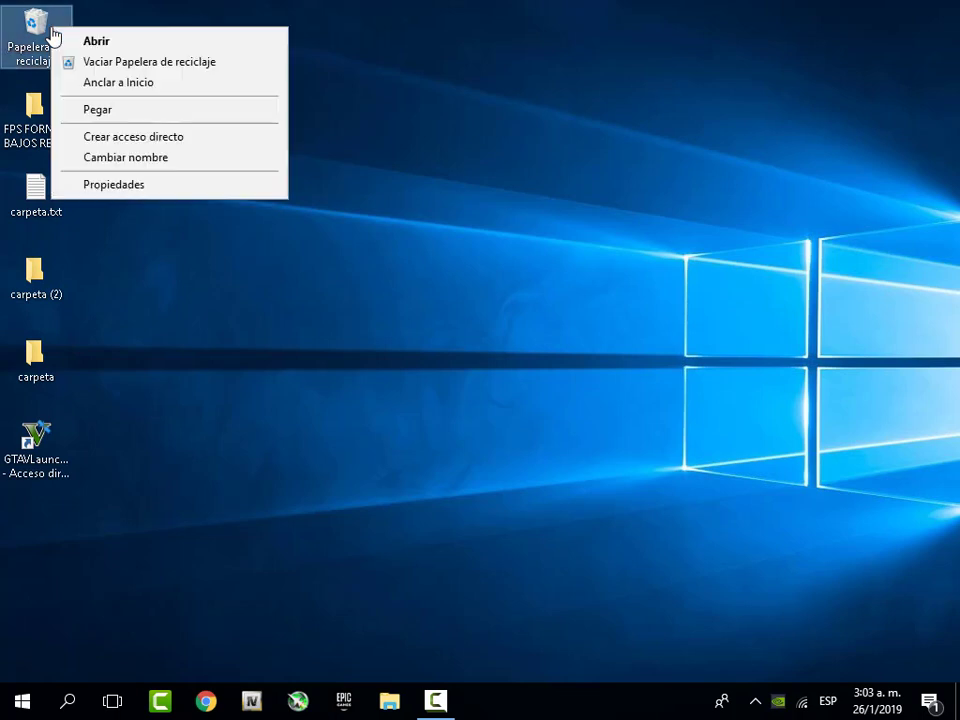
{"action": "left_click", "coordinate": [143, 68]}
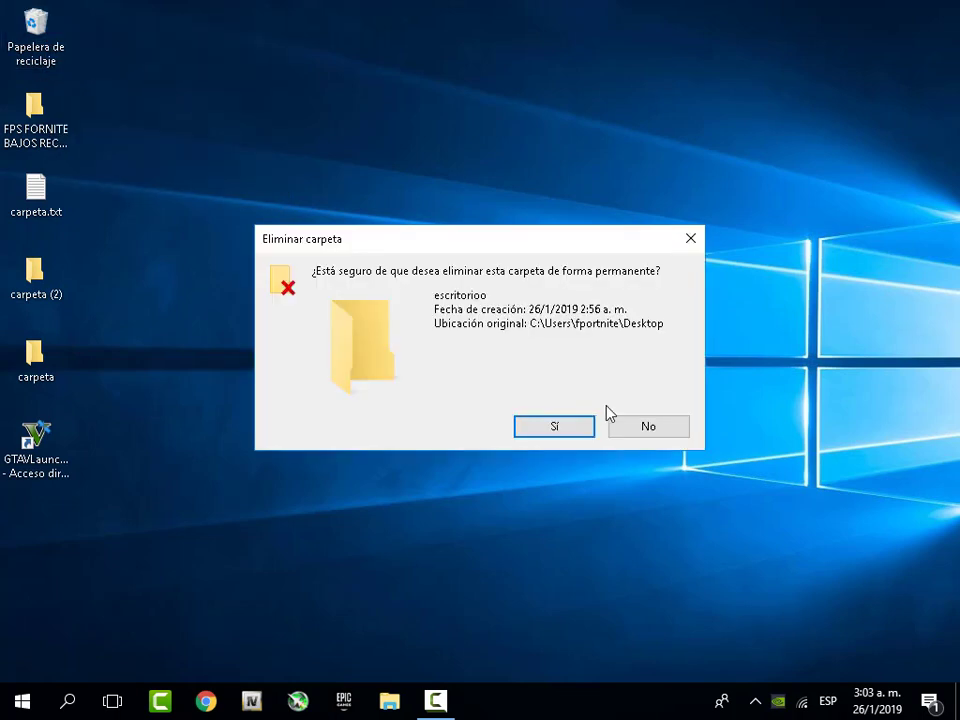
{"action": "left_click", "coordinate": [561, 433]}
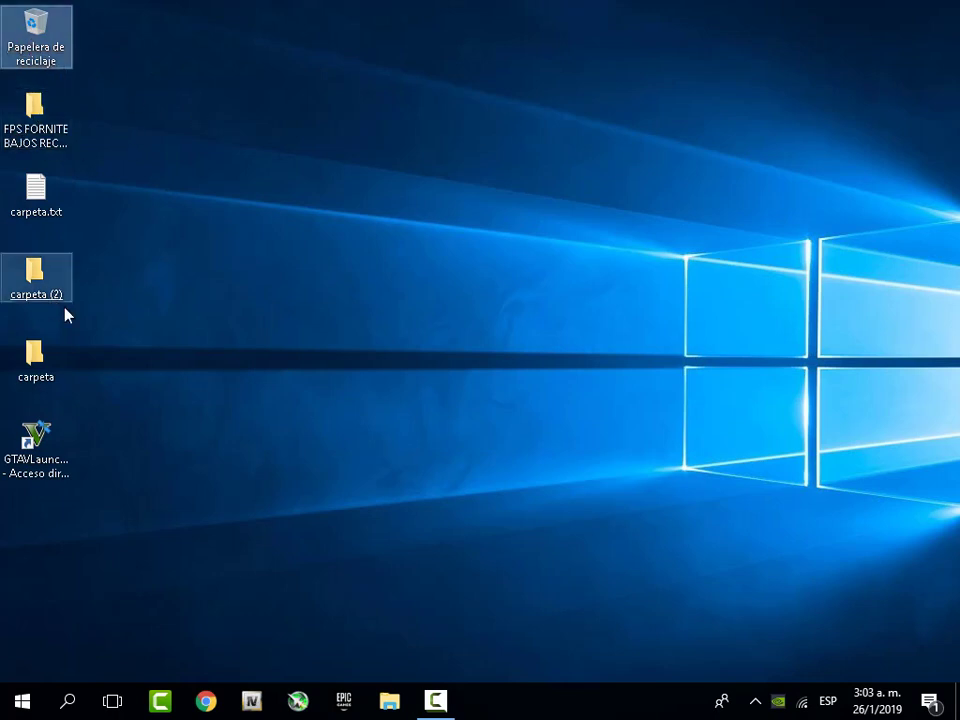
Open the properties of Este equipo and bring up the performance options from the advanced system settings
{"action": "left_click", "coordinate": [390, 700]}
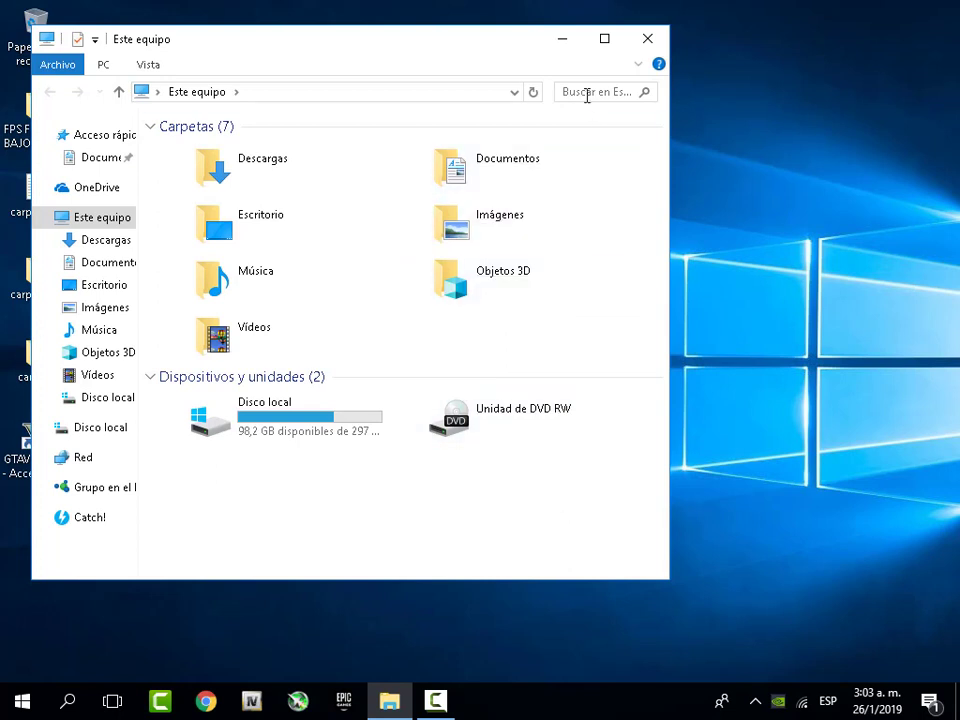
{"action": "left_click", "coordinate": [604, 39]}
{"action": "right_click", "coordinate": [368, 441]}
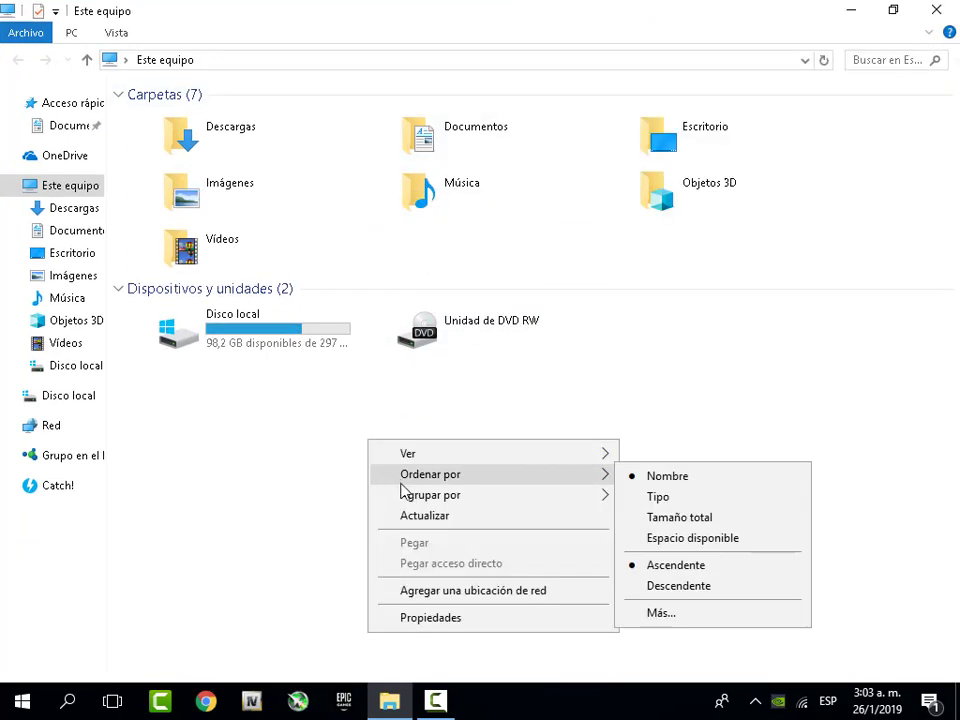
{"action": "left_click", "coordinate": [430, 618]}
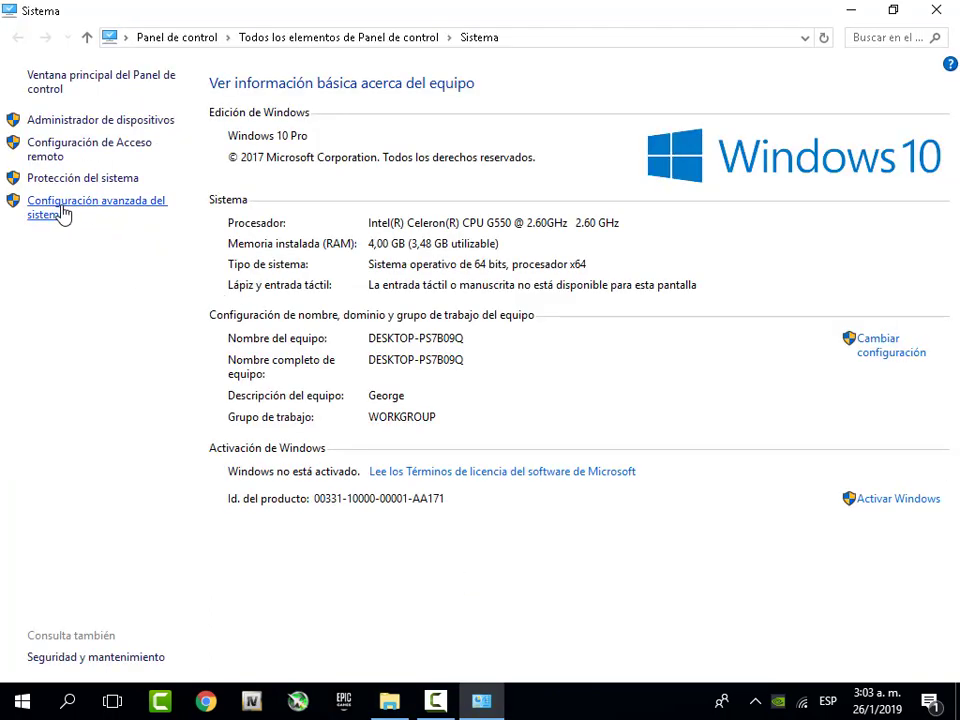
{"action": "left_click", "coordinate": [60, 212]}
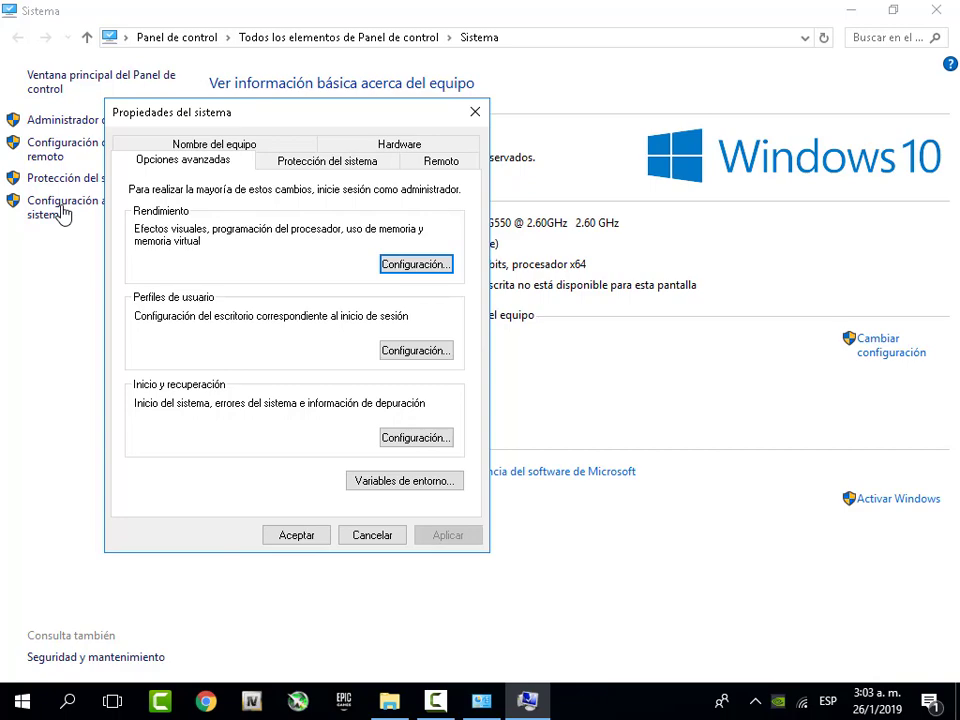
{"action": "key", "text": "Return"}
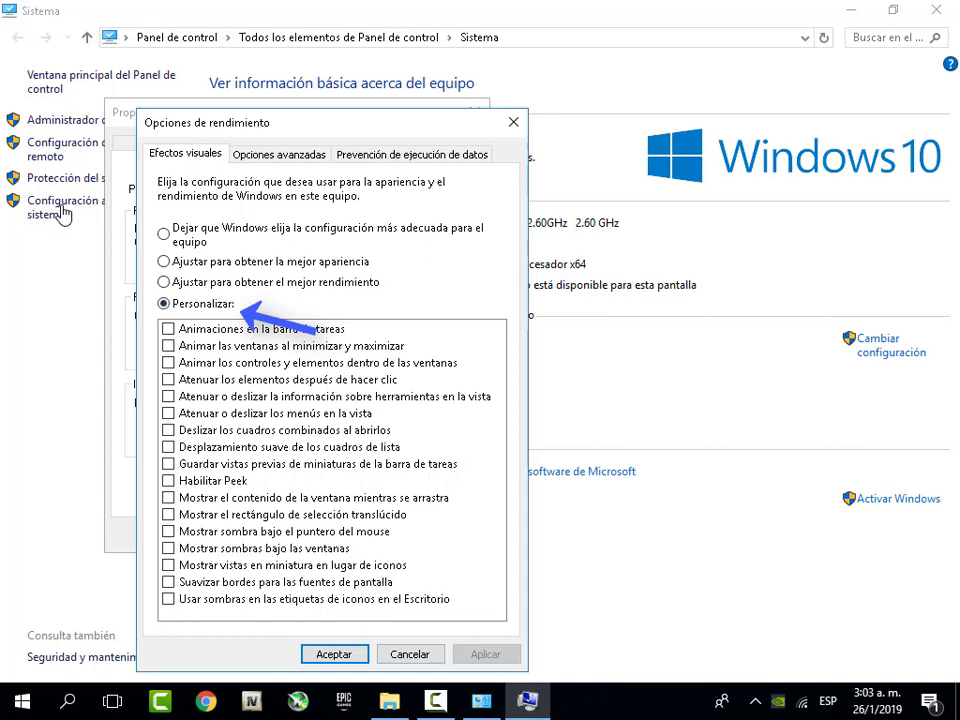
Try enabling the window minimize and maximize animation and selecting the preset for best appearance
{"action": "key", "text": "Tab"}
{"action": "key", "text": "Down"}
{"action": "key", "text": "space"}
{"action": "key", "text": "Up"}
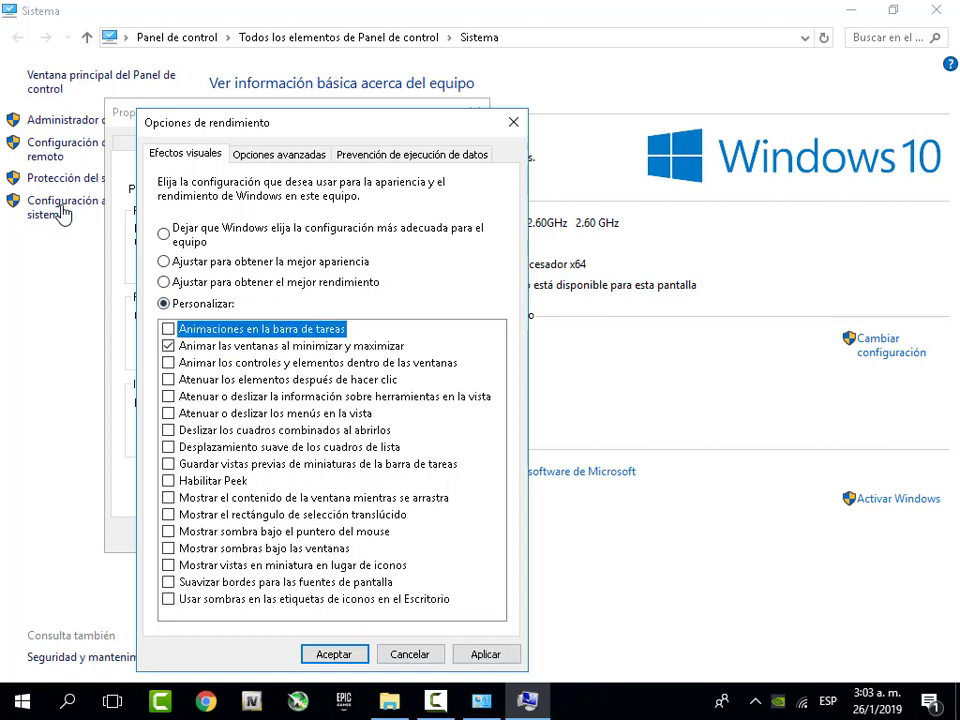
{"action": "key", "text": "Down"}
{"action": "key", "text": "shift+Tab"}
{"action": "key", "text": "Up"}
{"action": "key", "text": "Up"}
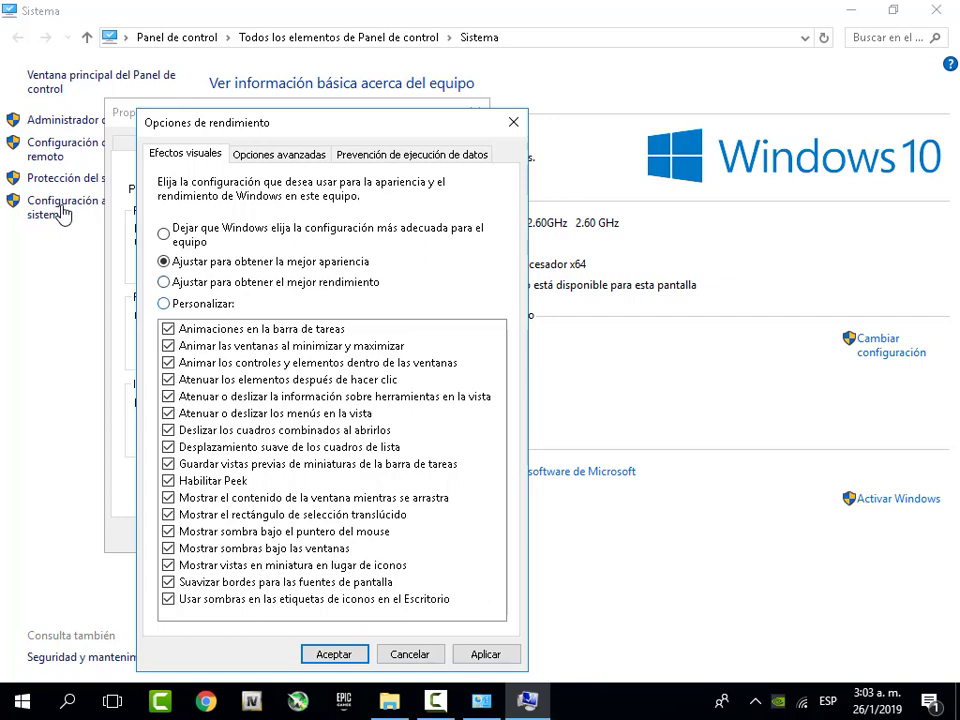
Set the visual effects to Personalizar and disable every effect, from Animaciones en la barra de tareas to the desktop icon label shadows
{"action": "key", "text": "Down"}
{"action": "key", "text": "Down"}
{"action": "key", "text": "Tab"}
{"action": "key", "text": "space"}
{"action": "key", "text": "Down"}
{"action": "key", "text": "space"}
{"action": "key", "text": "Down"}
{"action": "key", "text": "space"}
{"action": "key", "text": "Down"}
{"action": "key", "text": "space"}
{"action": "key", "text": "Down"}
{"action": "key", "text": "space"}
{"action": "key", "text": "Down"}
{"action": "key", "text": "space"}
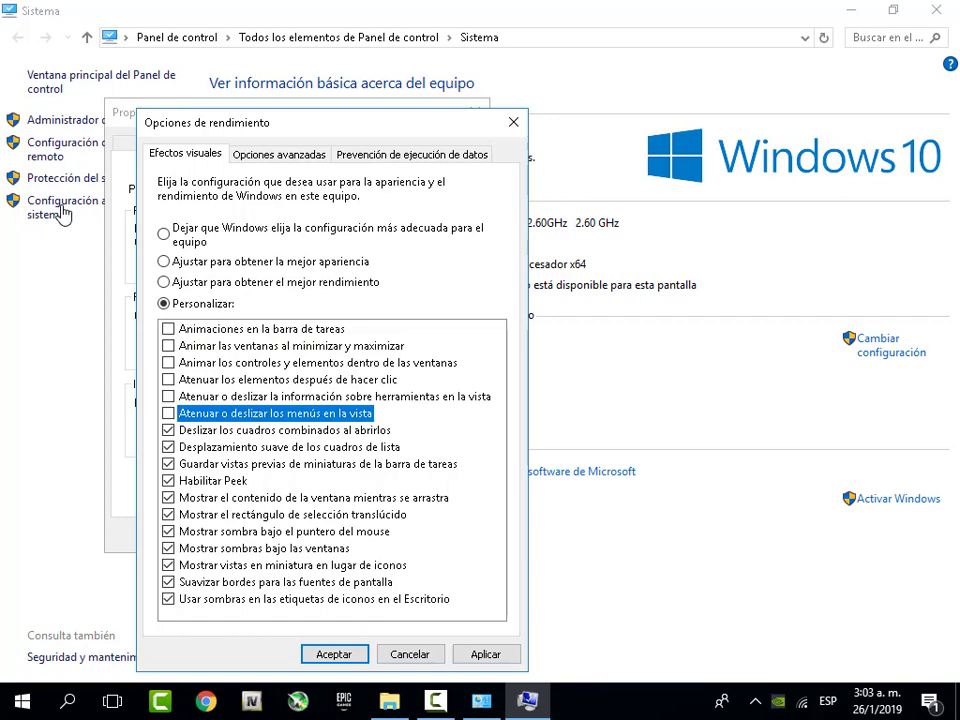
{"action": "key", "text": "Down"}
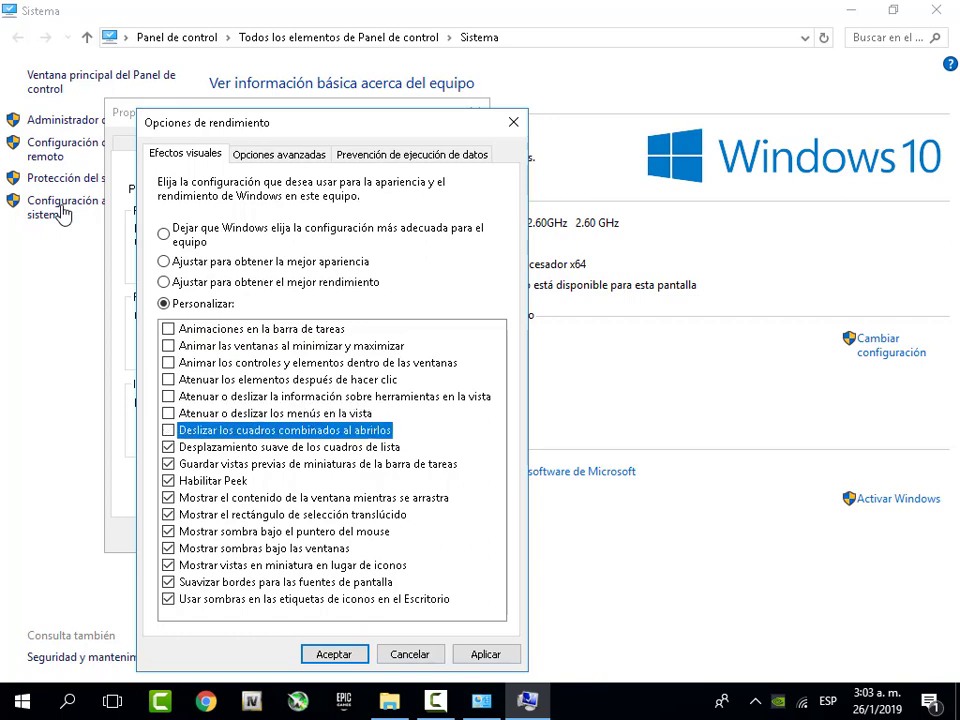
{"action": "key", "text": "space"}
{"action": "key", "text": "Down"}
{"action": "key", "text": "space"}
{"action": "key", "text": "Down"}
{"action": "key", "text": "space"}
{"action": "key", "text": "Down"}
{"action": "key", "text": "space"}
{"action": "key", "text": "Down"}
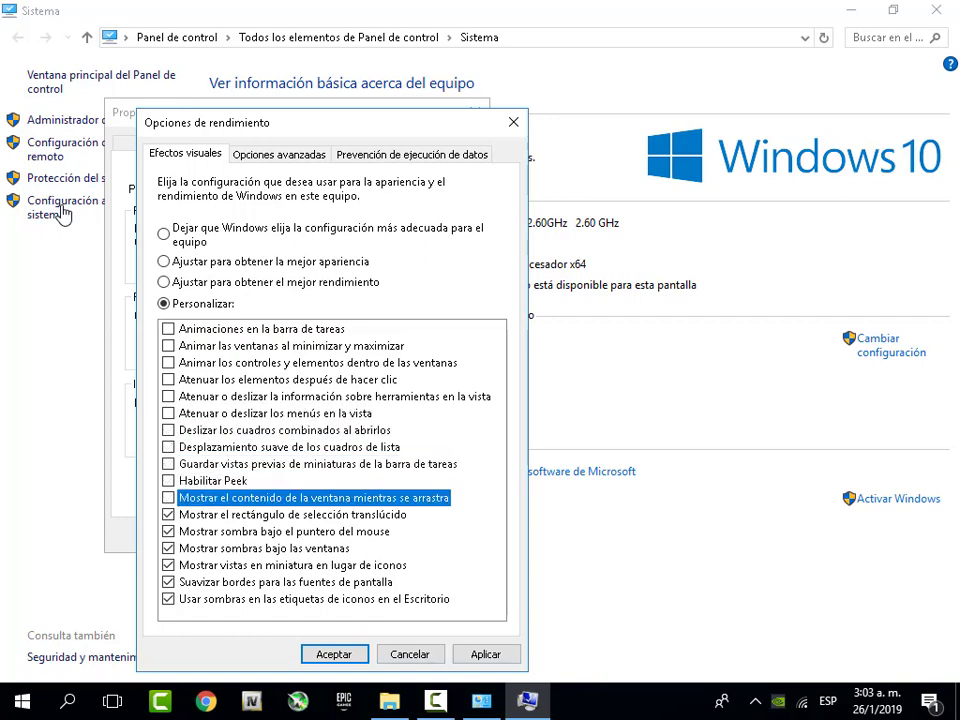
{"action": "key", "text": "space"}
{"action": "key", "text": "Down"}
{"action": "key", "text": "space"}
{"action": "key", "text": "Down"}
{"action": "key", "text": "space"}
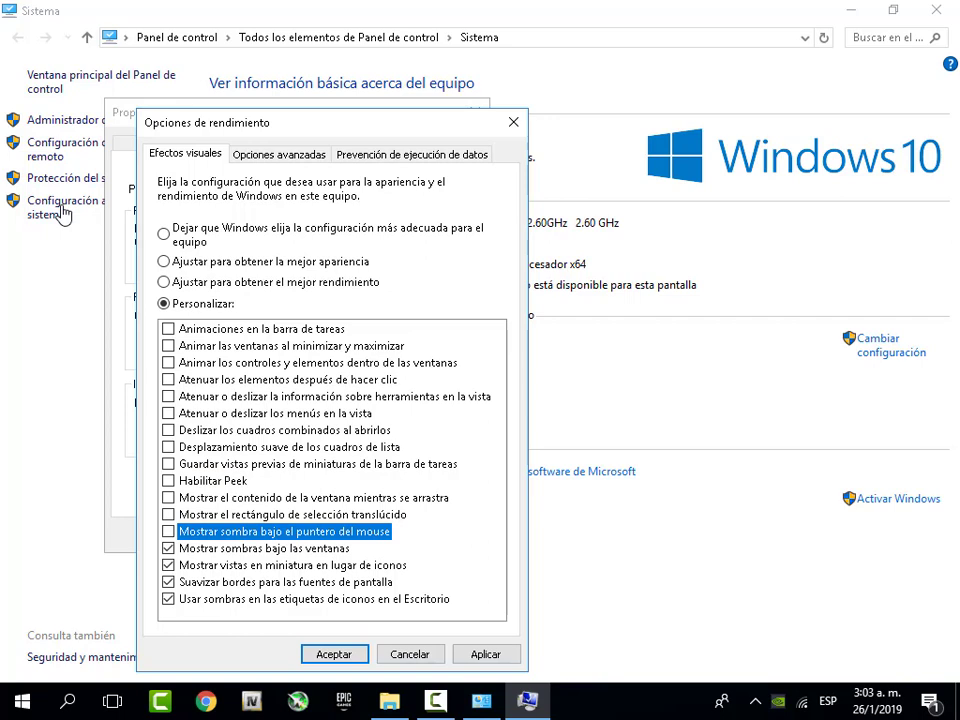
{"action": "key", "text": "Down"}
{"action": "key", "text": "space"}
{"action": "key", "text": "Down"}
{"action": "key", "text": "space"}
{"action": "key", "text": "Down"}
{"action": "key", "text": "space"}
{"action": "key", "text": "Down"}
{"action": "key", "text": "space"}
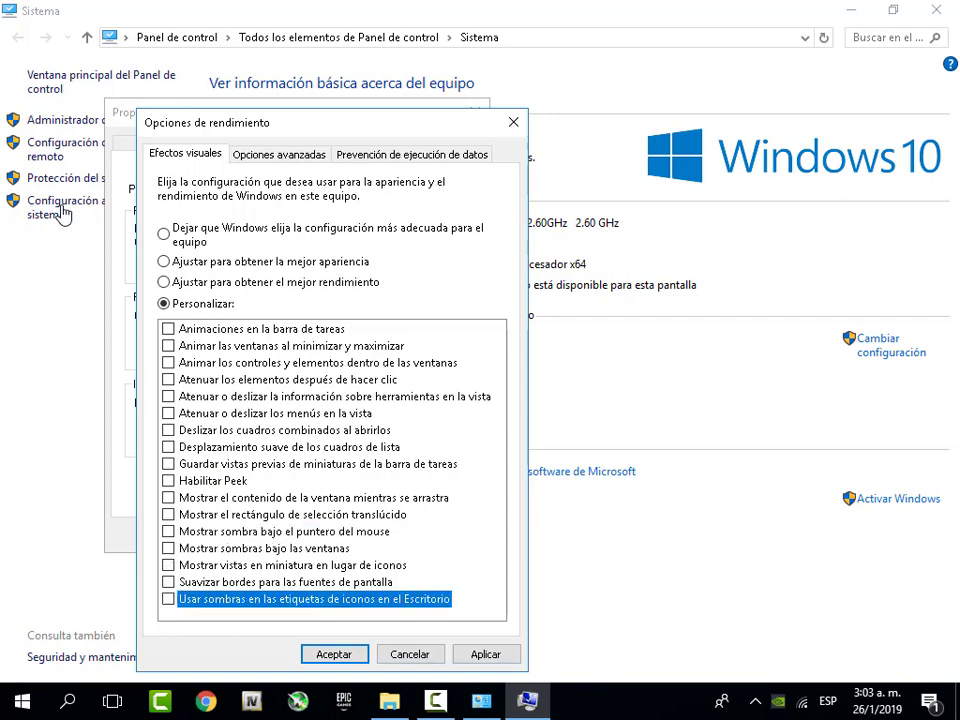
Apply the custom visual effects settings and close the performance options
{"action": "key", "text": "Tab"}
{"action": "key", "text": "Tab"}
{"action": "key", "text": "Tab"}
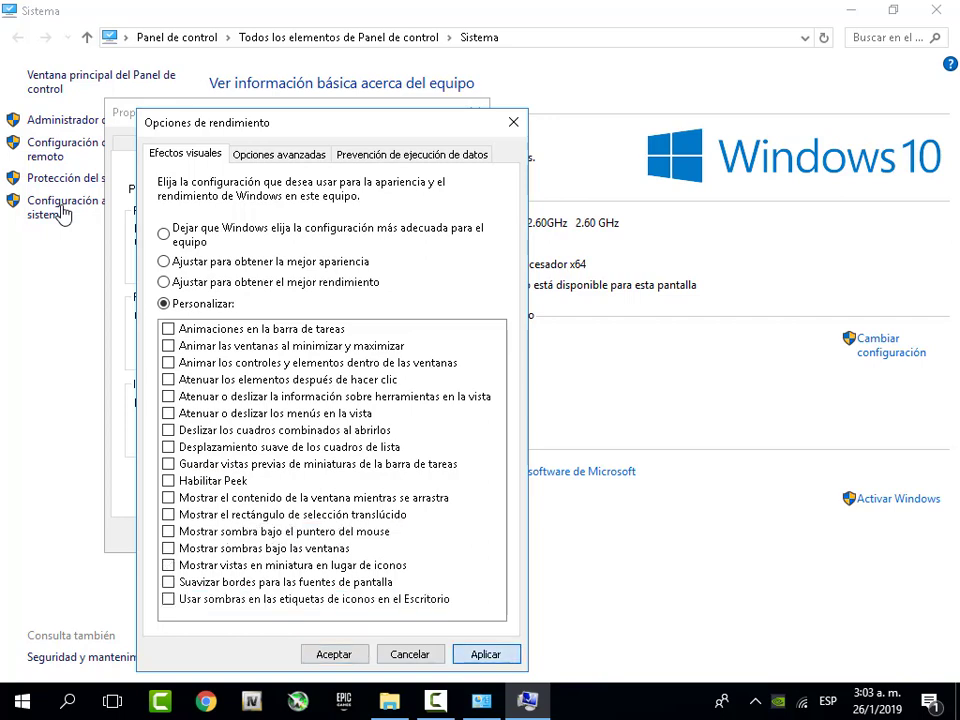
{"action": "key", "text": "space"}
{"action": "key", "text": "shift+Tab"}
{"action": "key", "text": "space"}
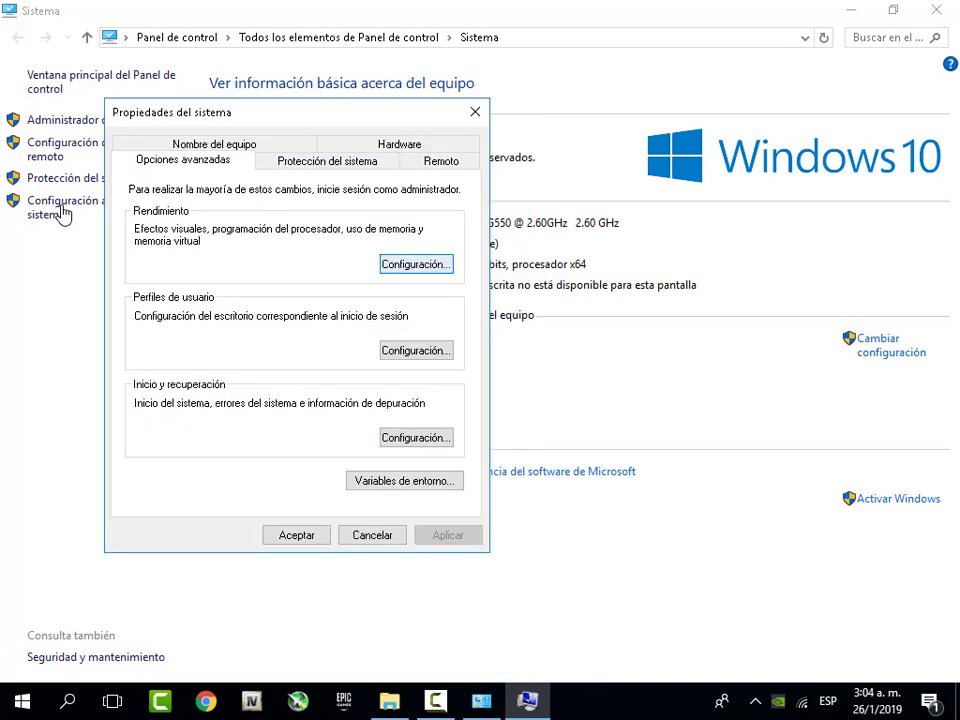
Reopen the performance options and bring up the virtual memory settings from the advanced options
{"action": "key", "text": "space"}
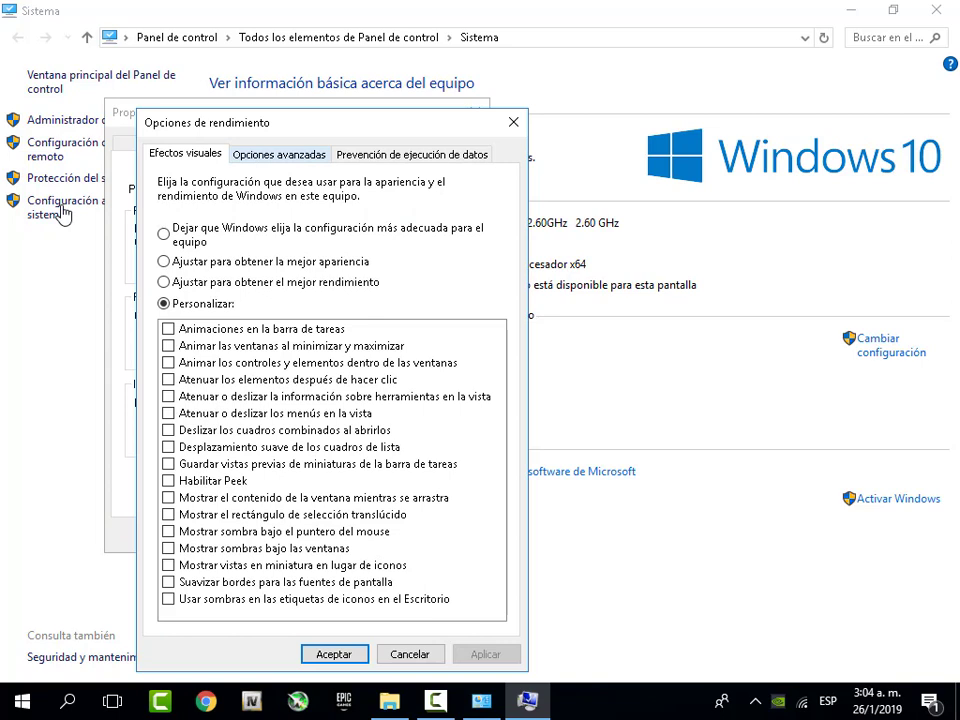
{"action": "key", "text": "ctrl+Tab"}
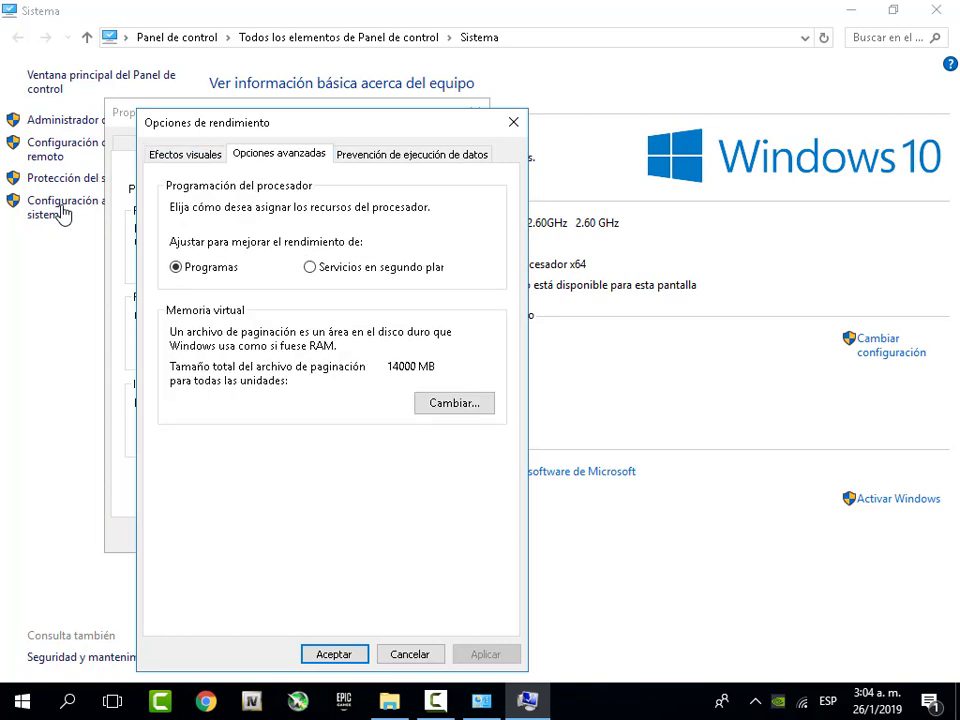
{"action": "key", "text": "Tab"}
{"action": "key", "text": "Tab"}
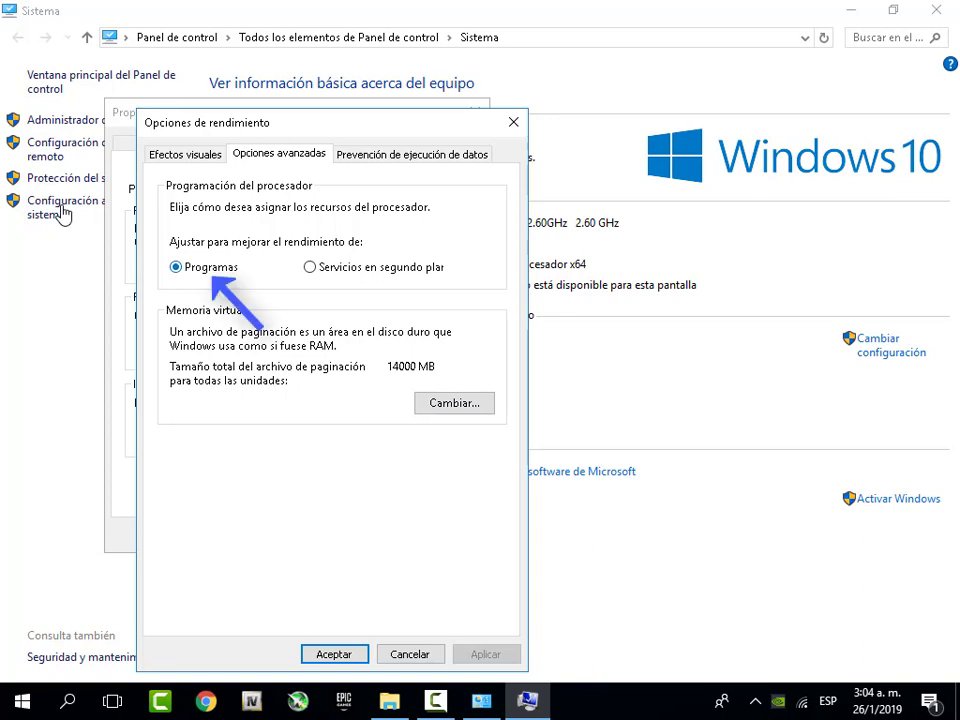
{"action": "key", "text": "Return"}
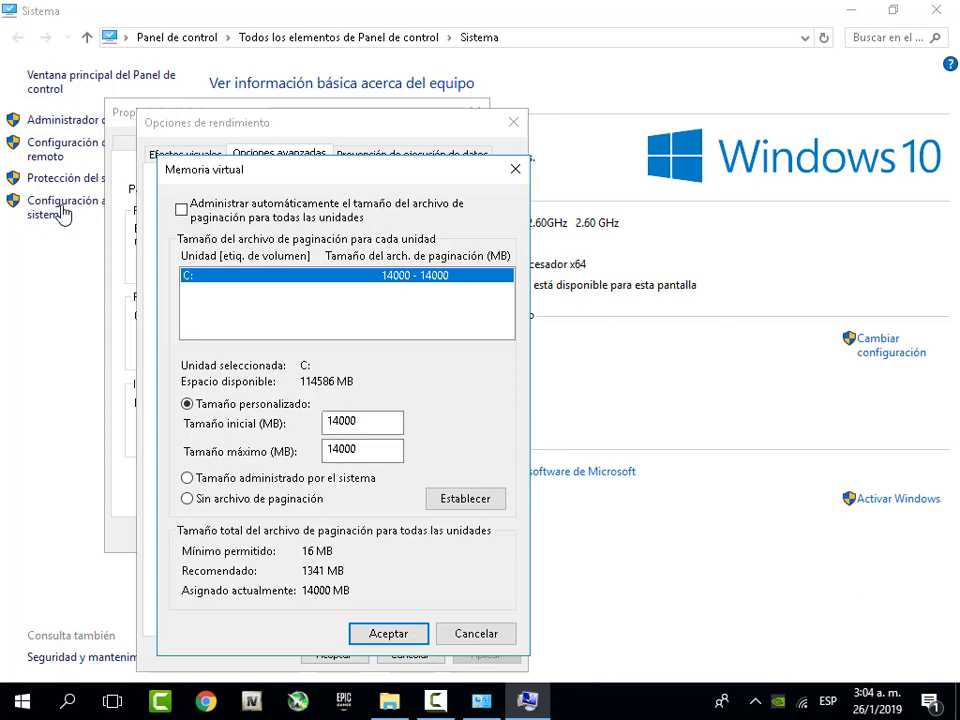
Reposition the Memoria virtual dialog so it overlaps less of the performance options behind it
{"action": "key", "text": "alt+space"}
{"action": "key", "text": "m"}
{"action": "key", "text": "Right"}
{"action": "key", "text": "Right"}
{"action": "key", "text": "Right"}
{"action": "key", "text": "Right"}
{"action": "key", "text": "Right"}
{"action": "key", "text": "Right"}
{"action": "key", "text": "Right"}
{"action": "key", "text": "Right"}
{"action": "key", "text": "Right"}
{"action": "key", "text": "Right"}
{"action": "key", "text": "Right"}
{"action": "key", "text": "Right"}
{"action": "key", "text": "Right"}
{"action": "key", "text": "Right"}
{"action": "key", "text": "Right"}
{"action": "key", "text": "Right"}
{"action": "key", "text": "Right"}
{"action": "key", "text": "Right"}
{"action": "key", "text": "Right"}
{"action": "key", "text": "Right"}
{"action": "key", "text": "Return"}
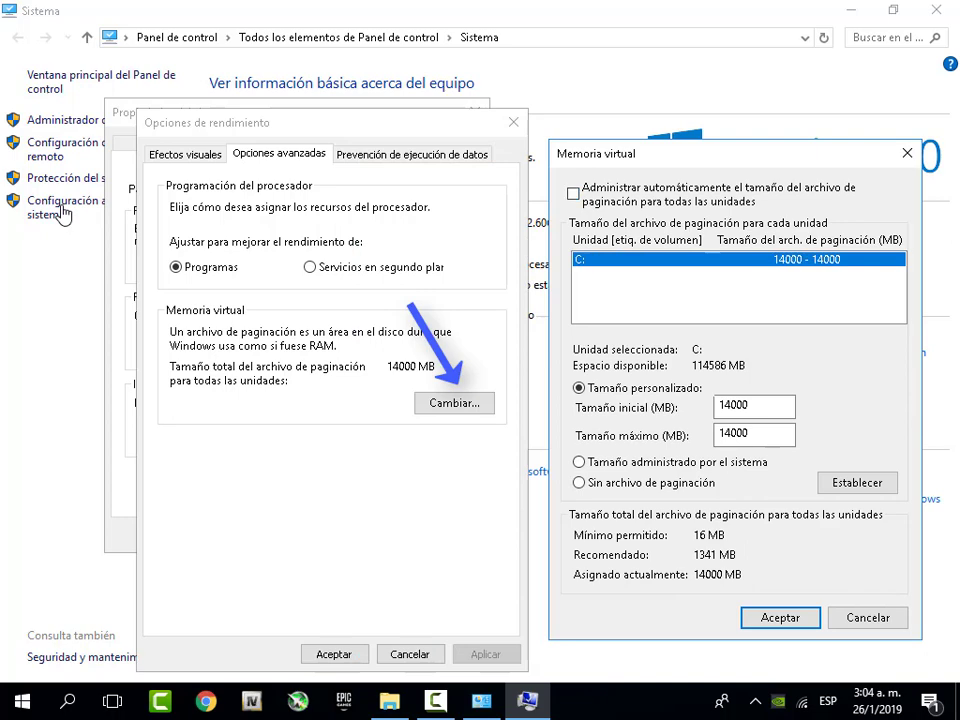
{"action": "key", "text": "alt+space"}
{"action": "key", "text": "m"}
{"action": "key", "text": "Left"}
{"action": "key", "text": "Left"}
{"action": "key", "text": "Left"}
{"action": "key", "text": "Left"}
{"action": "key", "text": "Left"}
{"action": "key", "text": "Left"}
{"action": "key", "text": "Left"}
{"action": "key", "text": "Left"}
{"action": "key", "text": "Left"}
{"action": "key", "text": "Left"}
{"action": "key", "text": "Left"}
{"action": "key", "text": "Left"}
{"action": "key", "text": "Left"}
{"action": "key", "text": "Left"}
{"action": "key", "text": "Left"}
{"action": "key", "text": "Left"}
{"action": "key", "text": "Left"}
{"action": "key", "text": "Left"}
{"action": "key", "text": "Left"}
{"action": "key", "text": "Left"}
{"action": "key", "text": "Up"}
{"action": "key", "text": "Up"}
{"action": "key", "text": "Up"}
{"action": "key", "text": "Up"}
{"action": "key", "text": "Up"}
{"action": "key", "text": "Return"}
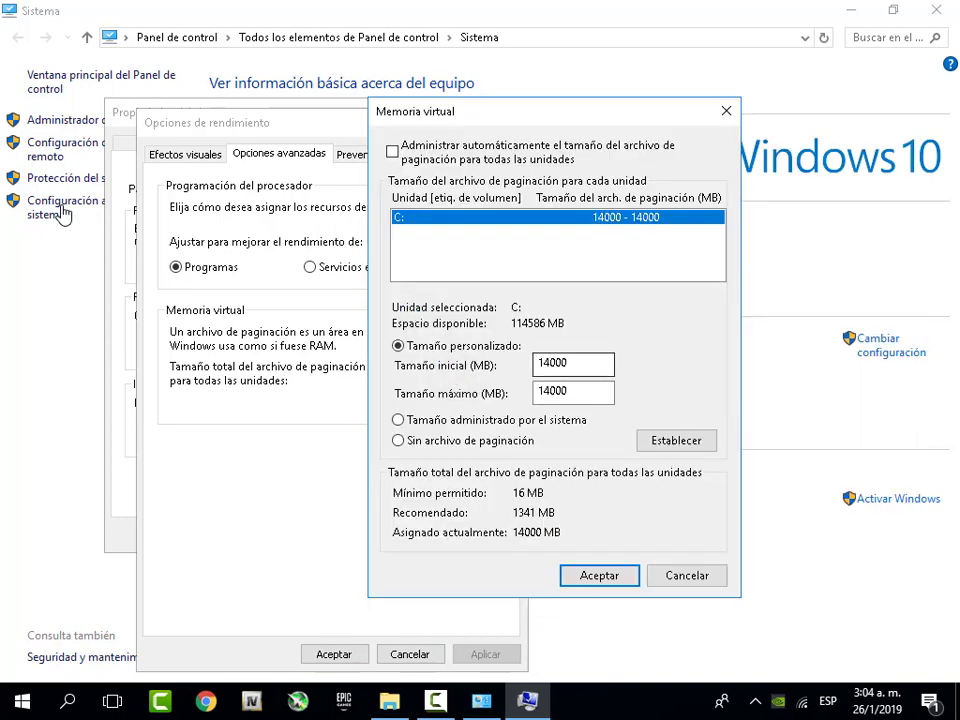
Set the initial paging file size for drive C: to 14000 MB and accept the virtual memory settings
{"action": "key", "text": "BackSpace"}
{"action": "key", "text": "BackSpace"}
{"action": "key", "text": "BackSpace"}
{"action": "key", "text": "BackSpace"}
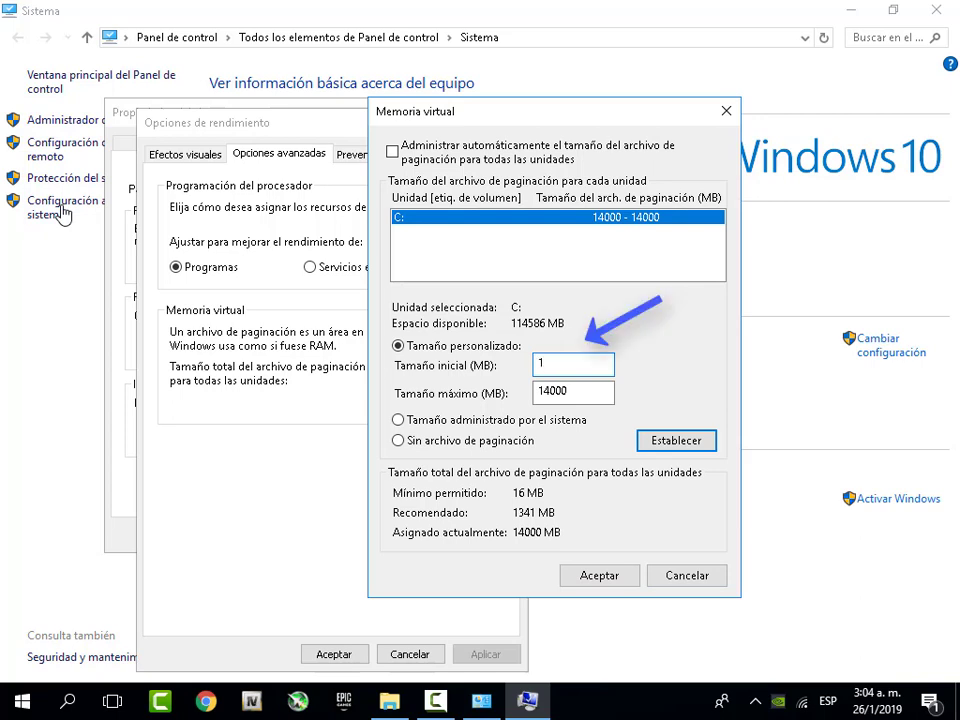
{"action": "type", "text": "4000"}
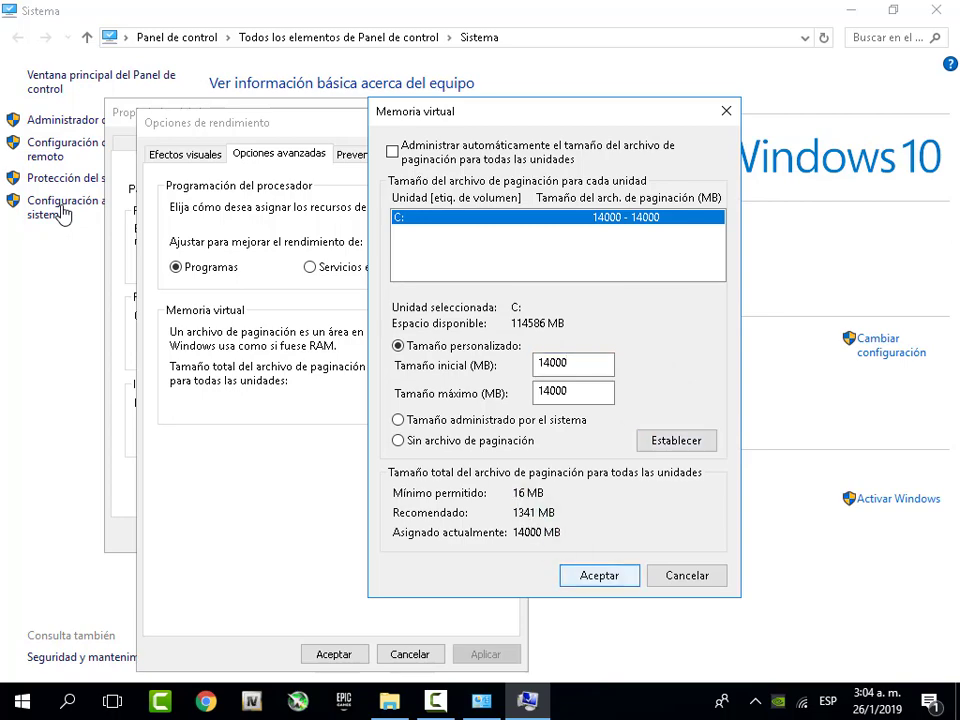
{"action": "key", "text": "Return"}
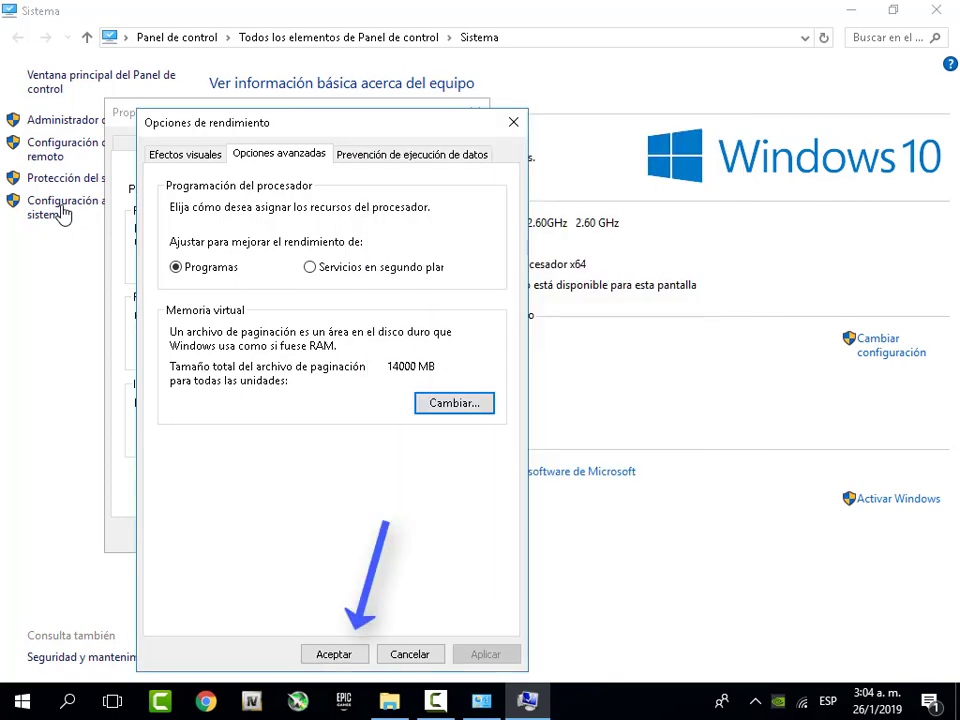
Accept the performance options and system properties, and close the Este equipo window
{"action": "key", "text": "Return"}
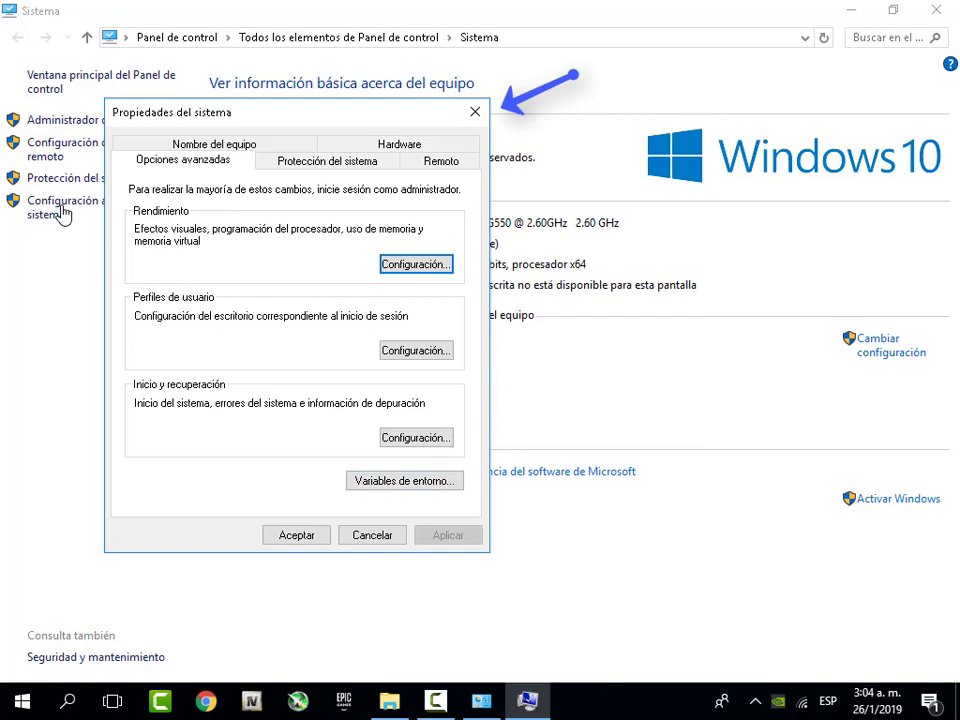
{"action": "key", "text": "Return"}
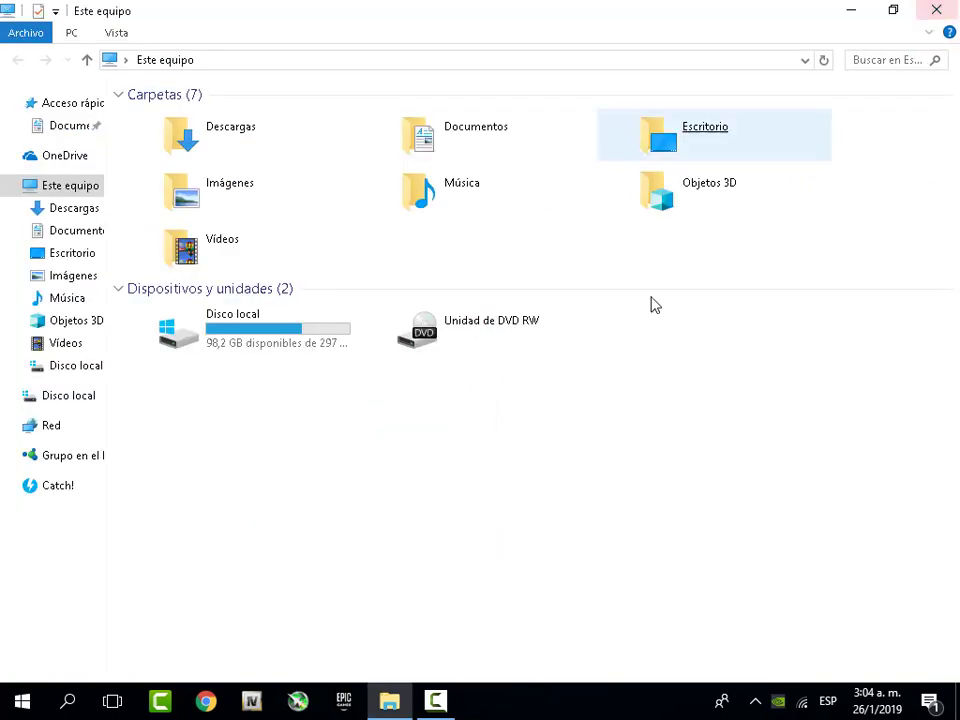
{"action": "left_click", "coordinate": [937, 11]}
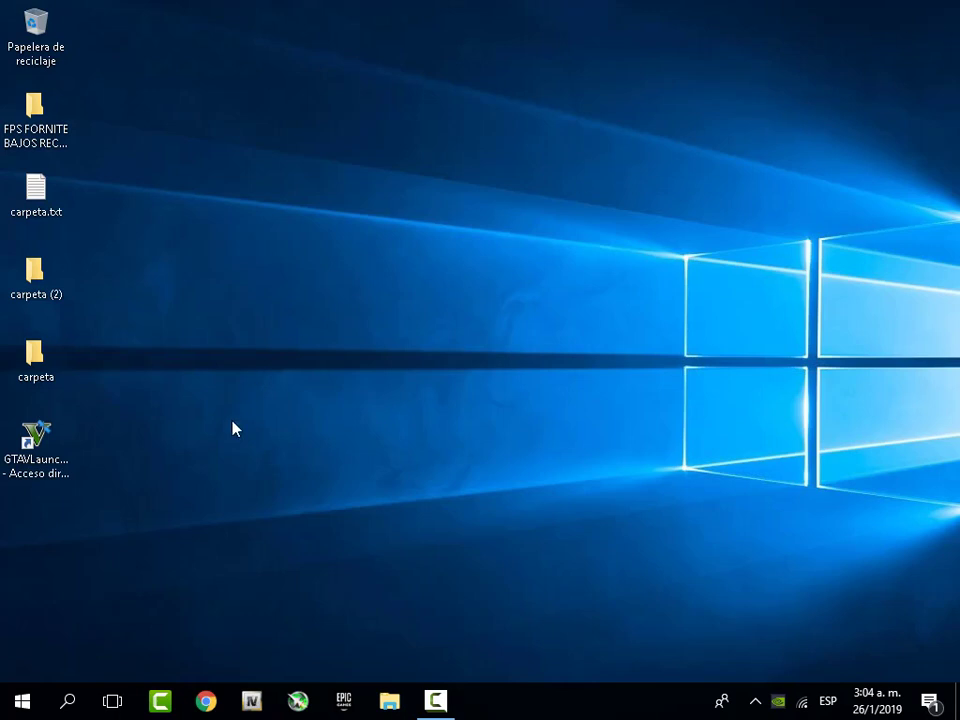
Create a new folder on the desktop named escritorio
{"action": "right_click", "coordinate": [231, 344]}
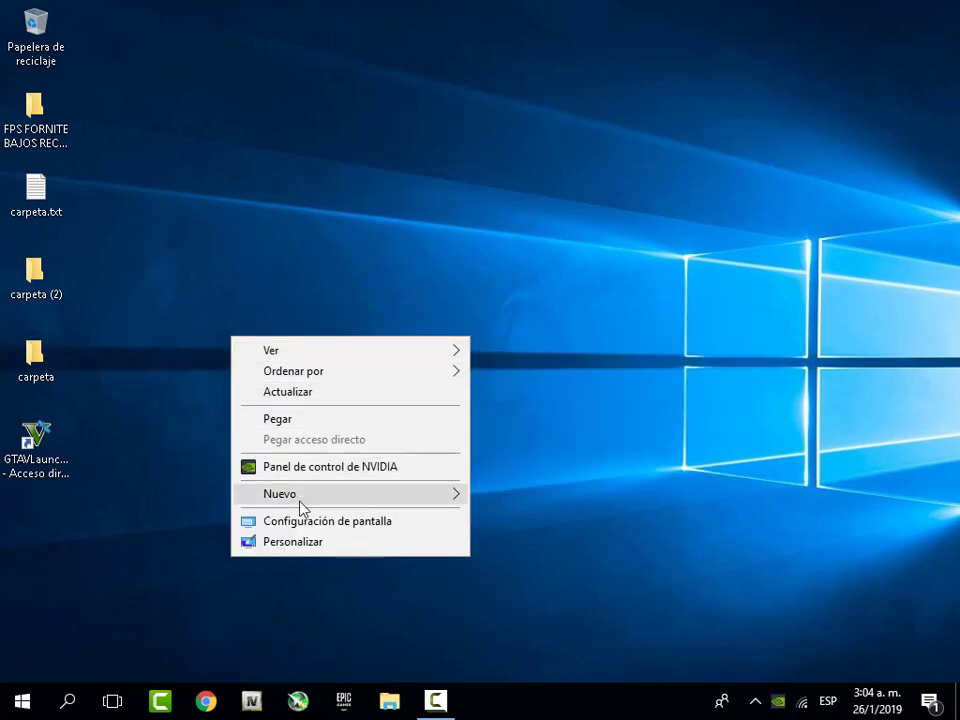
{"action": "mouse_move", "coordinate": [301, 500]}
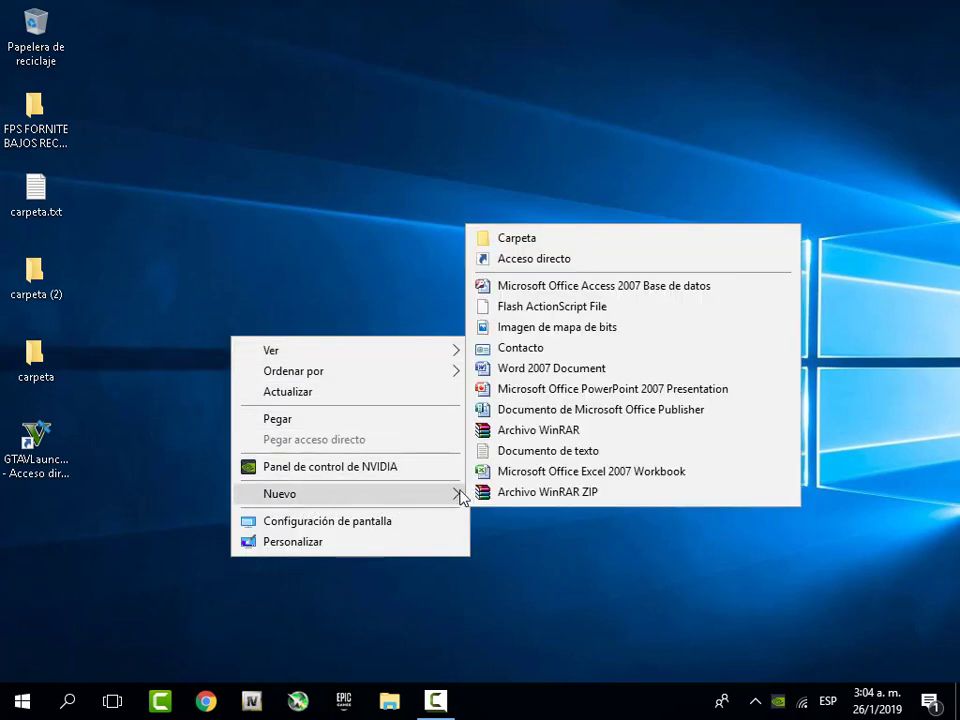
{"action": "left_click", "coordinate": [523, 240]}
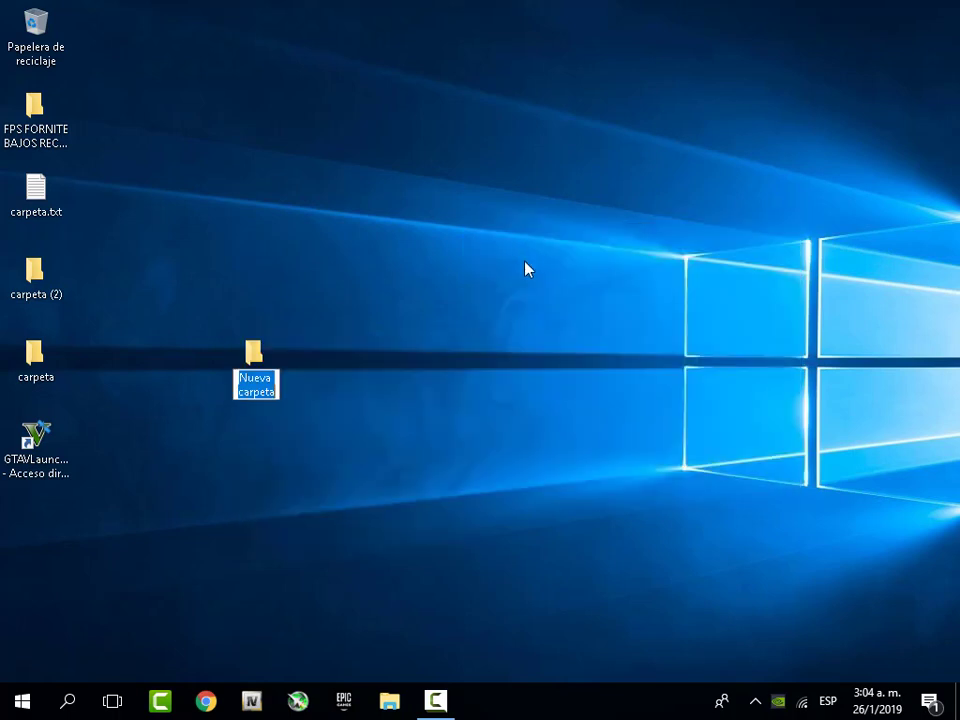
{"action": "key", "text": "BackSpace"}
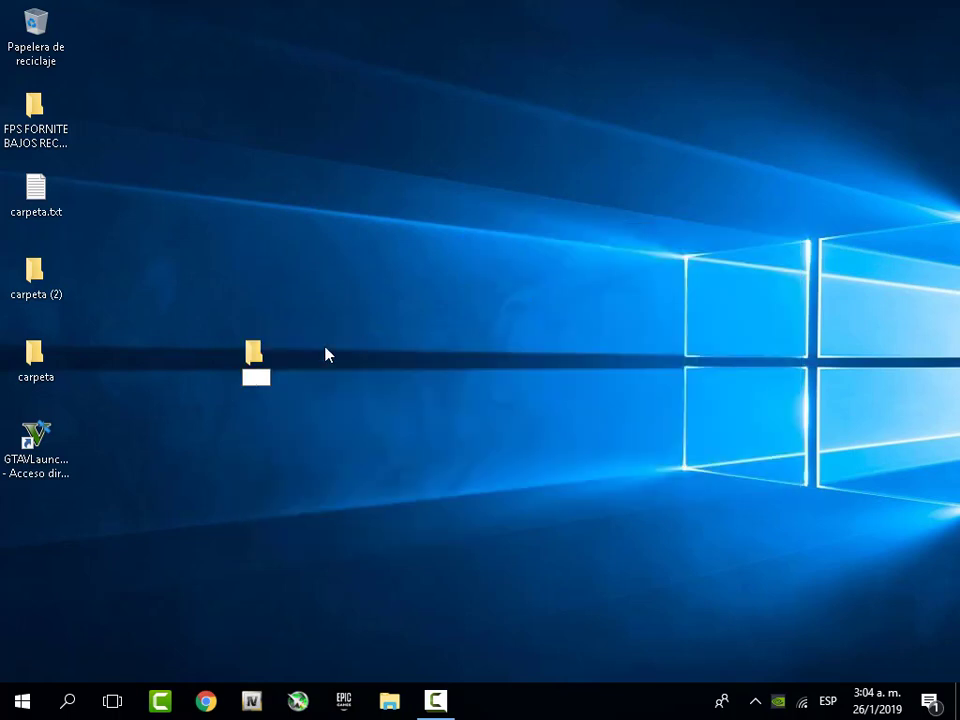
{"action": "type", "text": "escritorio"}
{"action": "key", "text": "Return"}
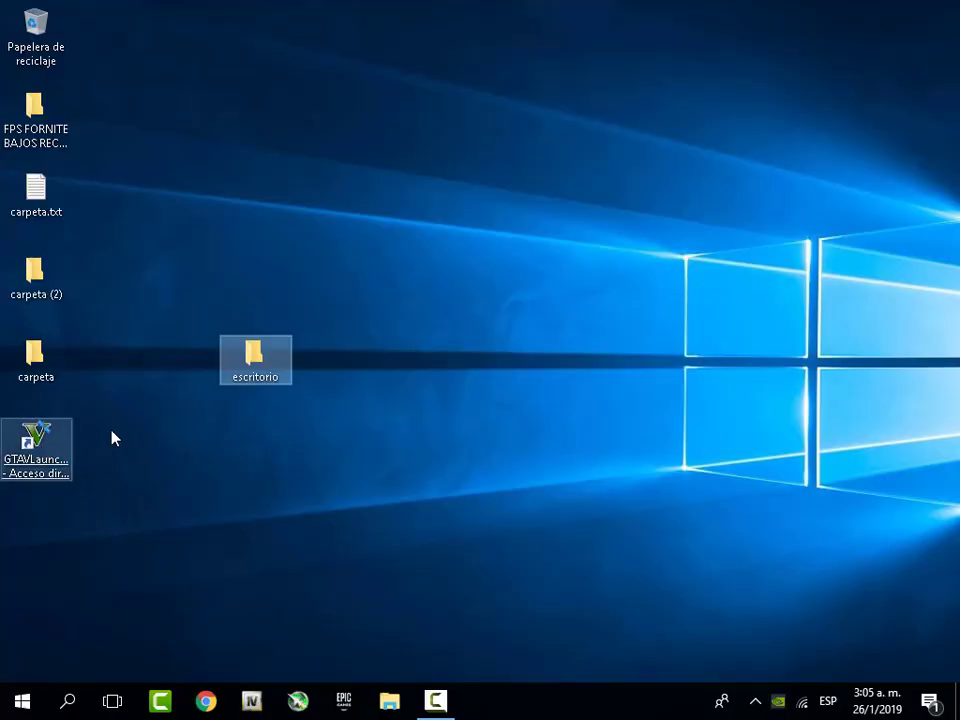
Move the GTAVLauncher shortcut, the carpeta and carpeta (2) folders and carpeta.txt from the desktop into the escritorio folder
{"action": "left_click_drag", "start_coordinate": [45, 442], "coordinate": [253, 360]}
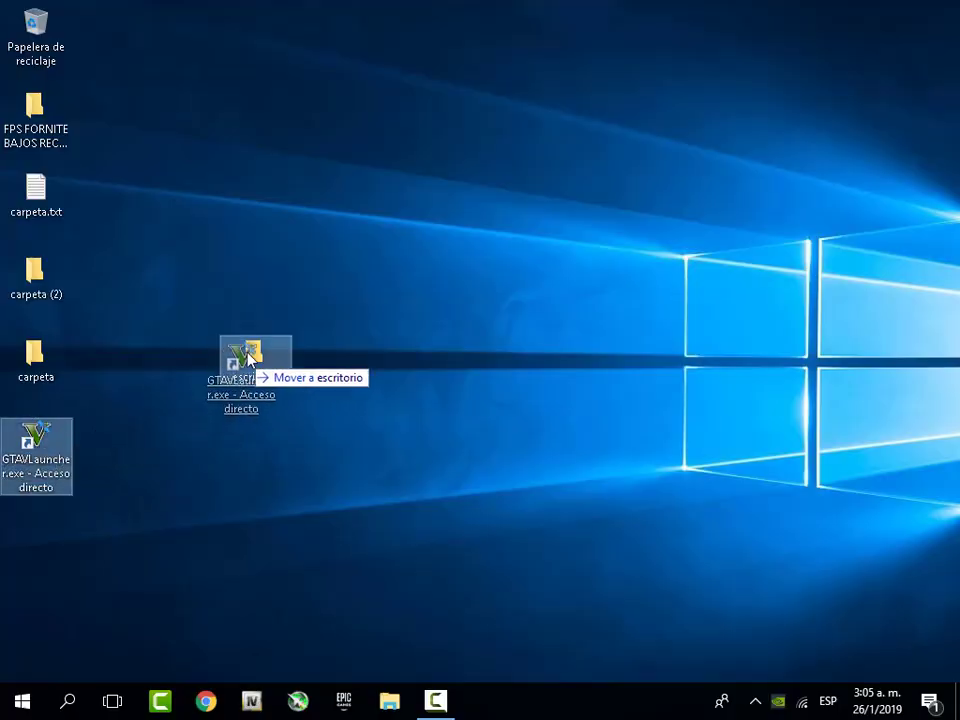
{"action": "left_click_drag", "start_coordinate": [64, 369], "coordinate": [245, 370]}
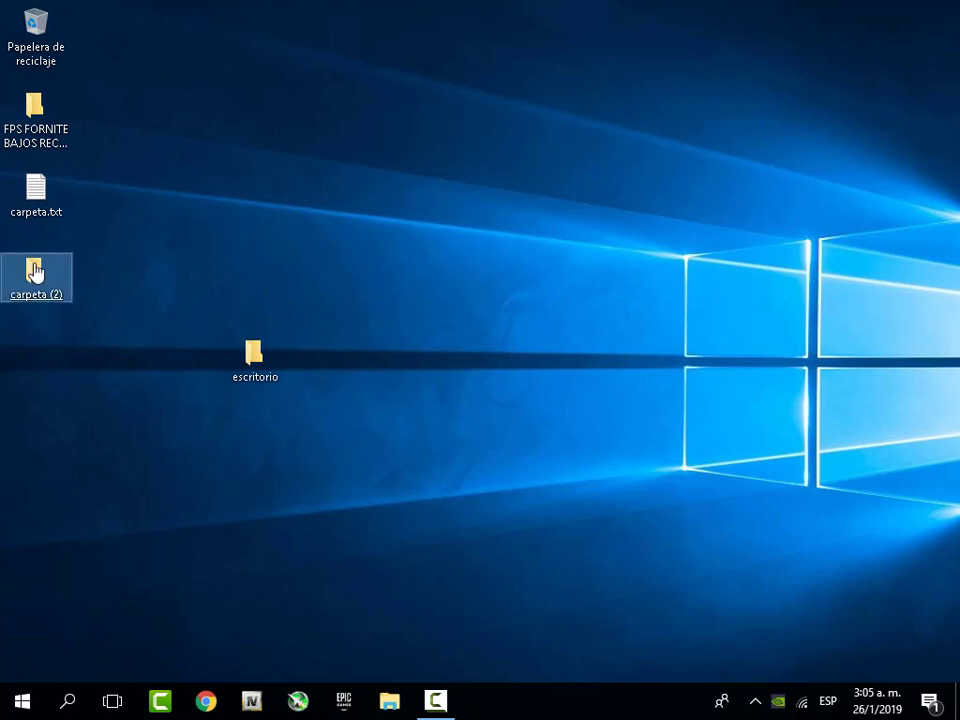
{"action": "left_click_drag", "start_coordinate": [34, 268], "coordinate": [256, 358]}
{"action": "left_click_drag", "start_coordinate": [36, 216], "coordinate": [252, 358]}
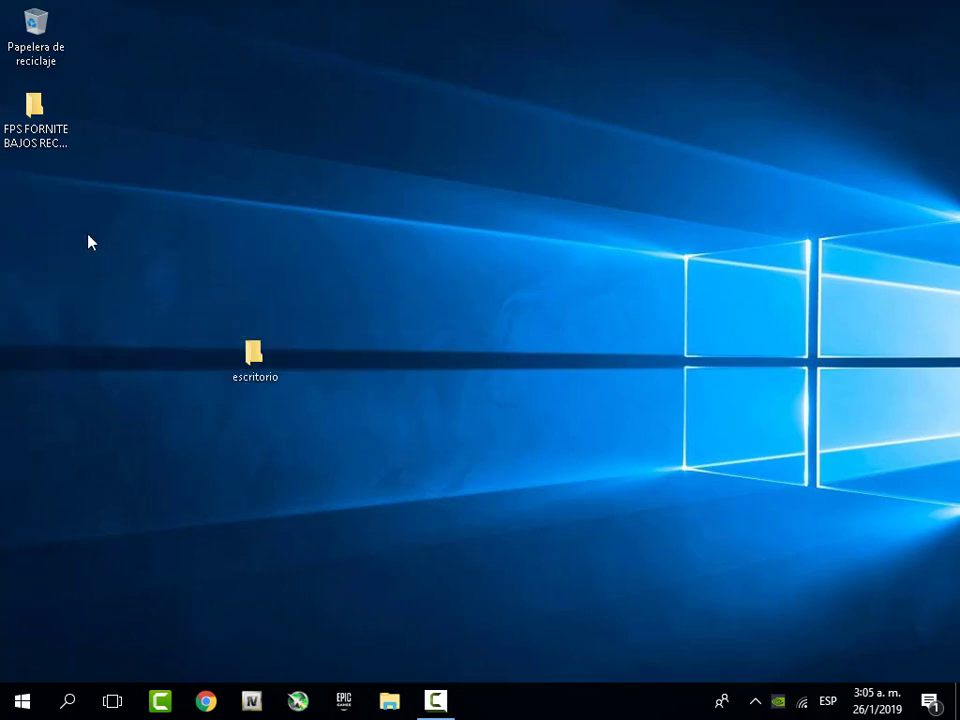
Reposition the escritorio folder on the desktop directly below the FPS FORNITE BAJOS RECURSOS folder
{"action": "left_click_drag", "start_coordinate": [36, 120], "coordinate": [40, 180]}
{"action": "left_click_drag", "start_coordinate": [260, 370], "coordinate": [47, 225]}
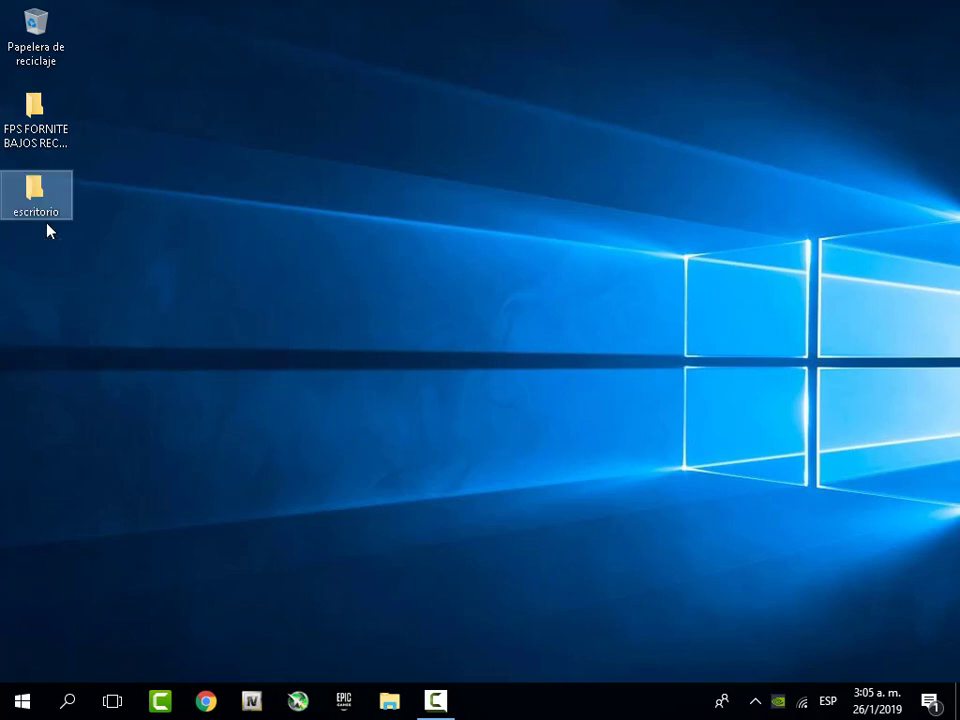
{"action": "left_click", "coordinate": [24, 302]}
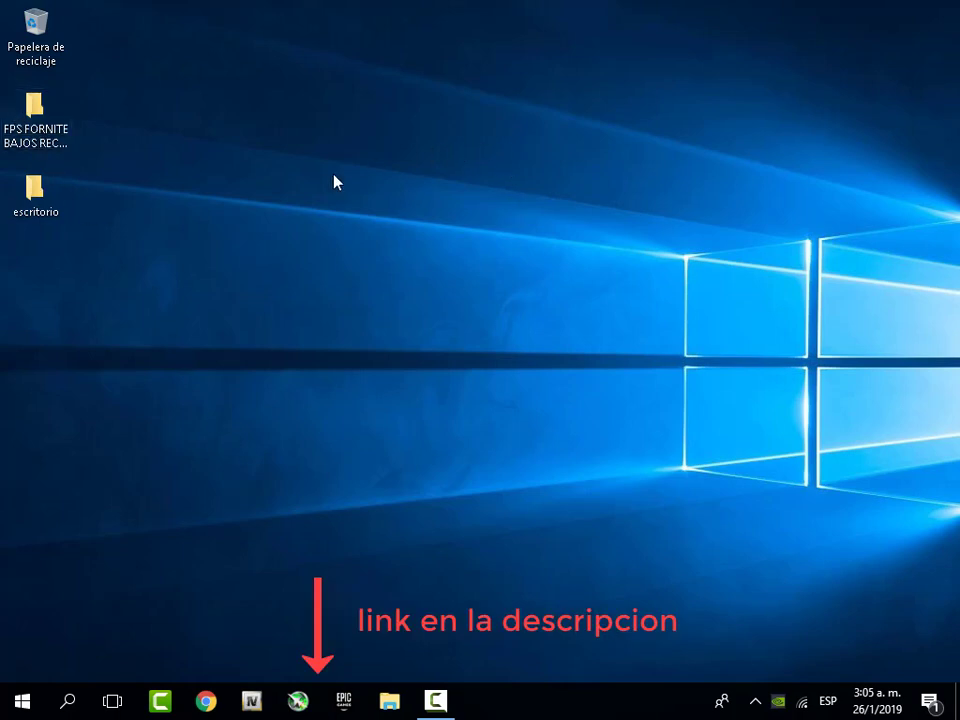
Copy all the .ini files from the AJUSTES folder inside FPS FORNITE BAJOS RECURSOS and close the window
{"action": "double_click", "coordinate": [42, 139]}
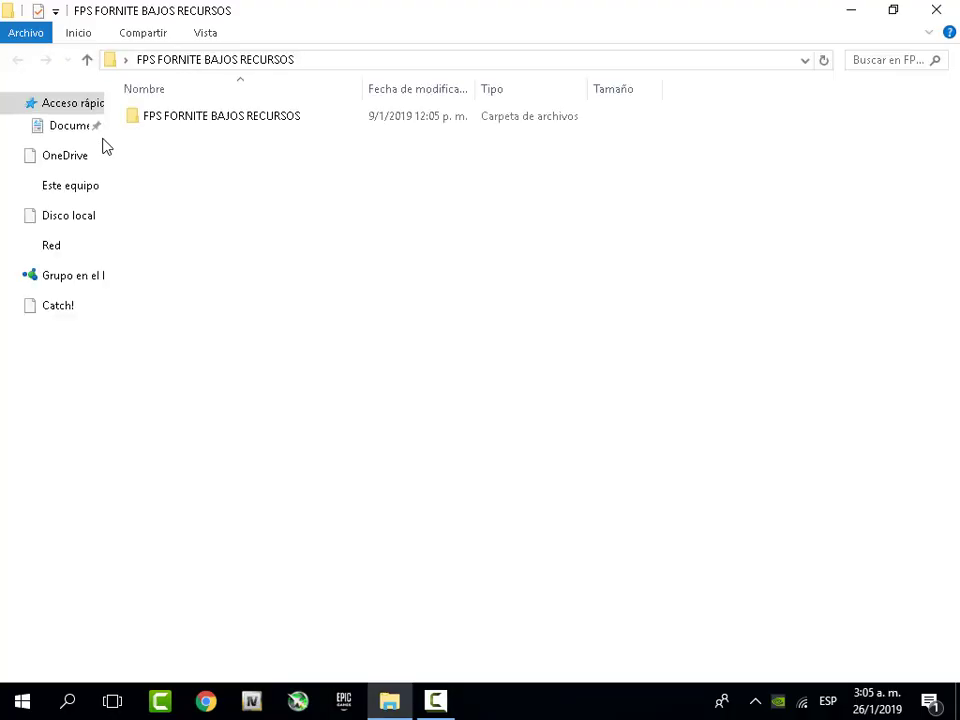
{"action": "double_click", "coordinate": [240, 120]}
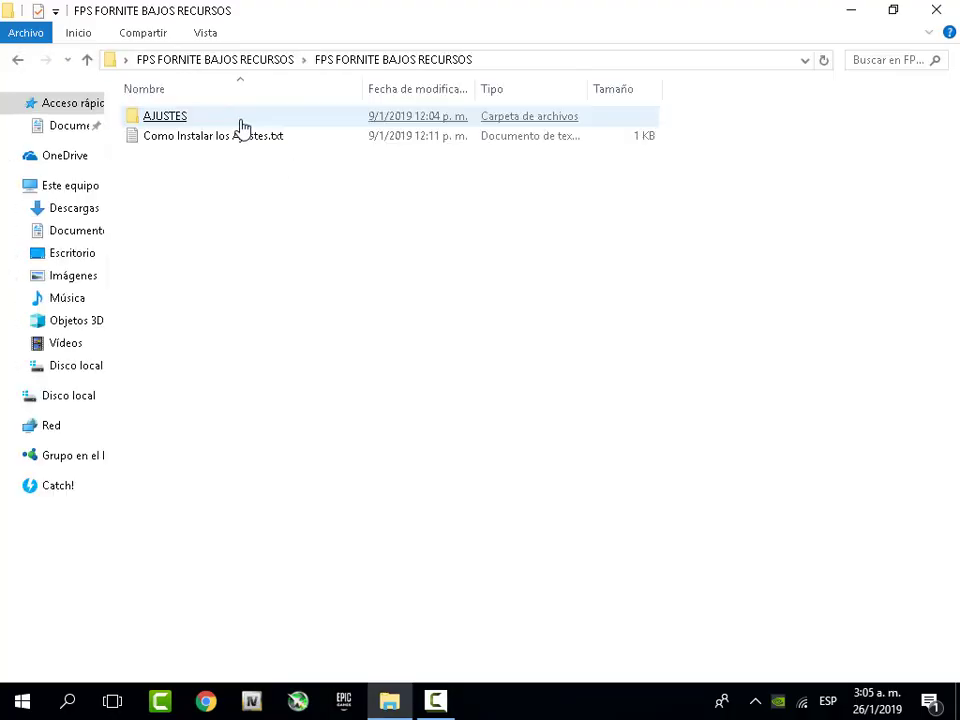
{"action": "double_click", "coordinate": [165, 118]}
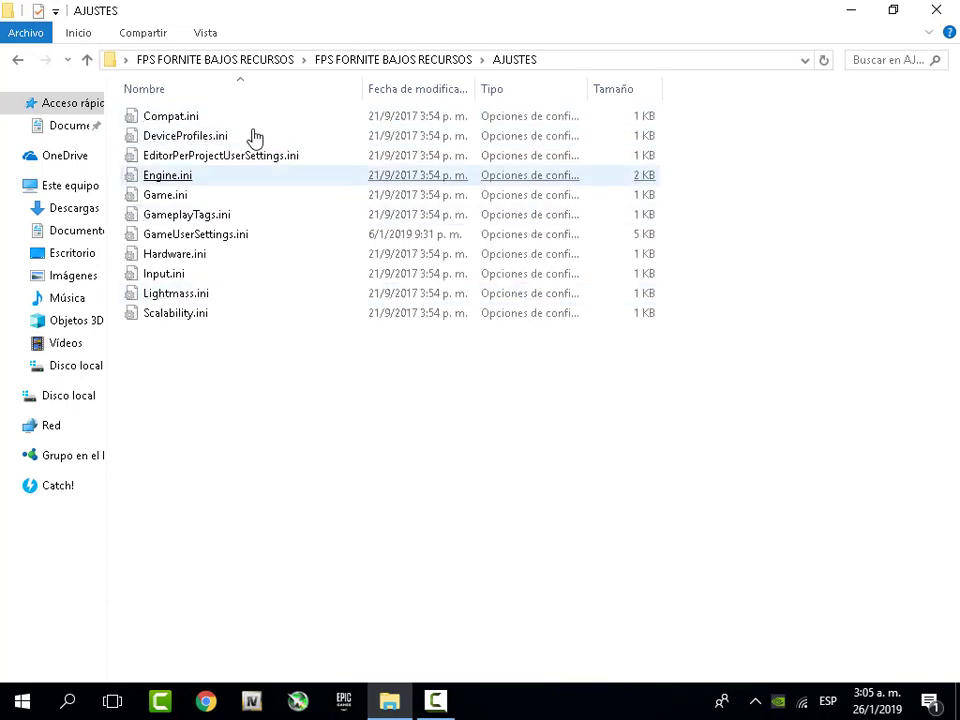
{"action": "left_click_drag", "start_coordinate": [193, 330], "coordinate": [189, 118]}
{"action": "right_click", "coordinate": [208, 180]}
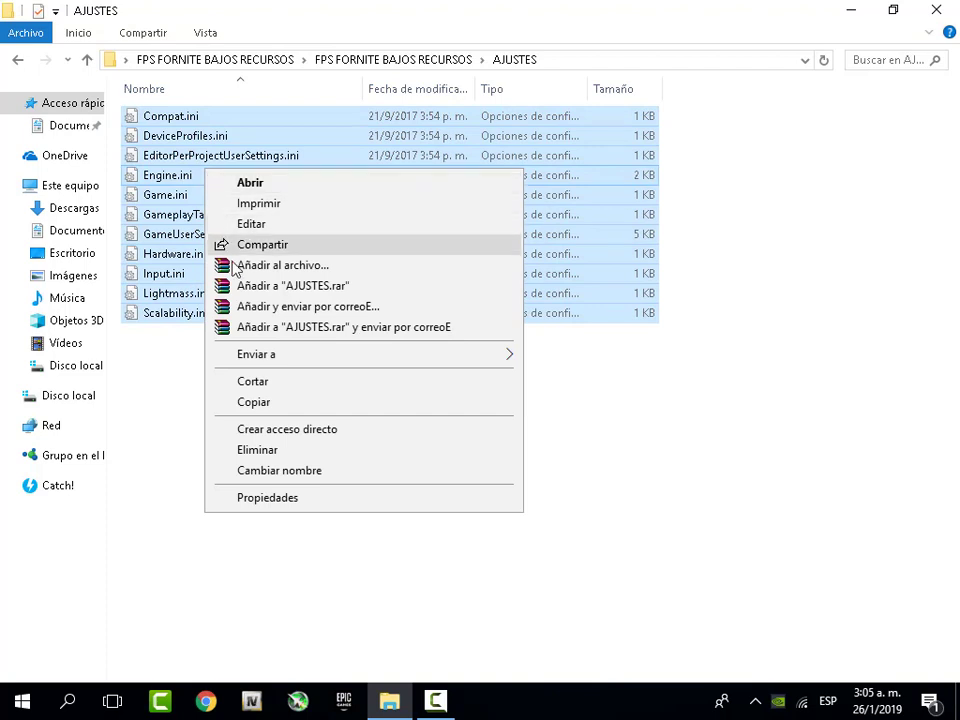
{"action": "left_click", "coordinate": [263, 402]}
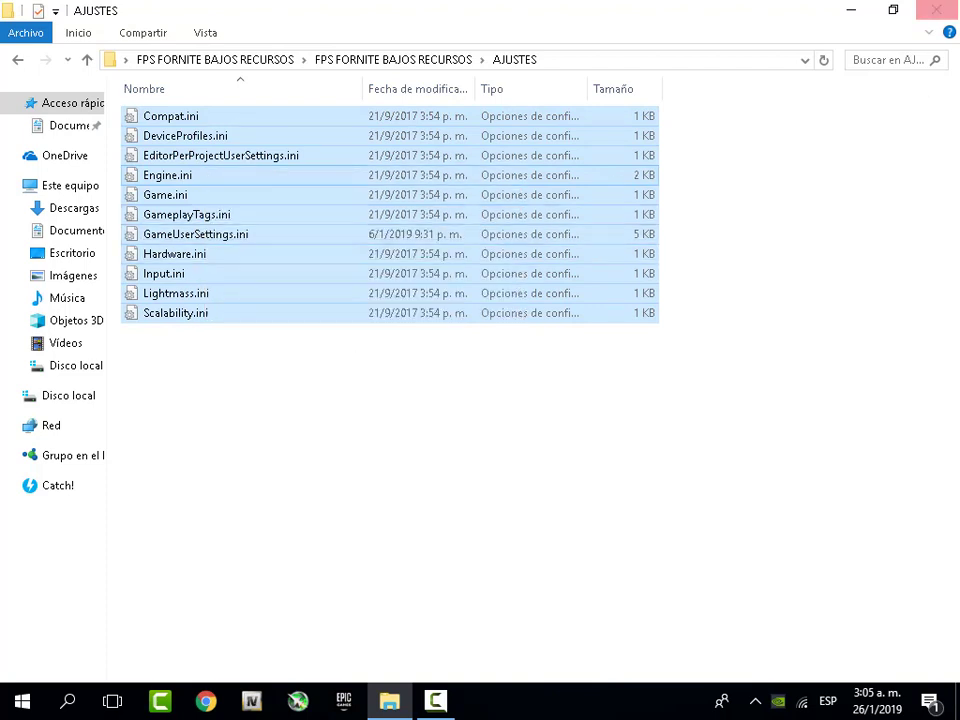
{"action": "left_click", "coordinate": [953, 8]}
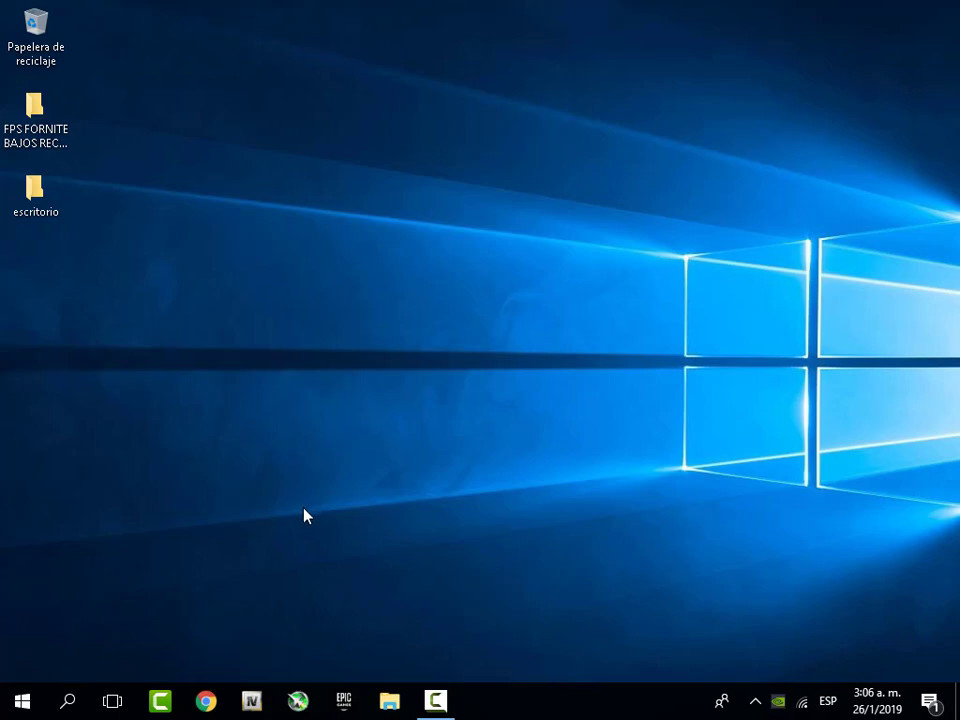
{"action": "key", "text": "super"}
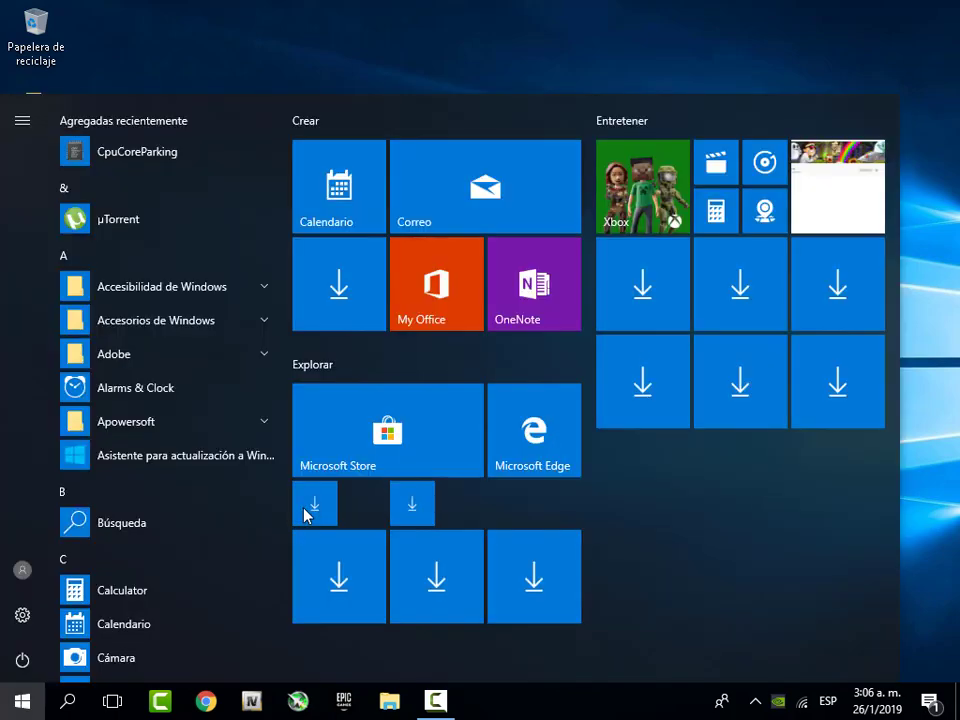
{"action": "left_click", "coordinate": [264, 9]}
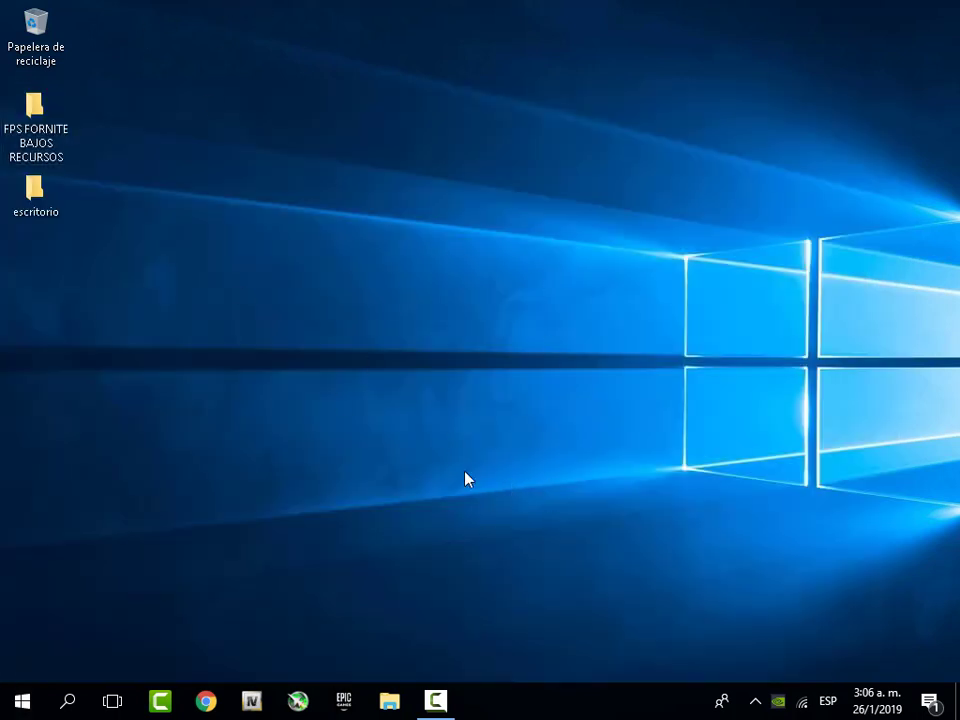
{"action": "left_click", "coordinate": [38, 138]}
{"action": "left_click", "coordinate": [135, 143]}
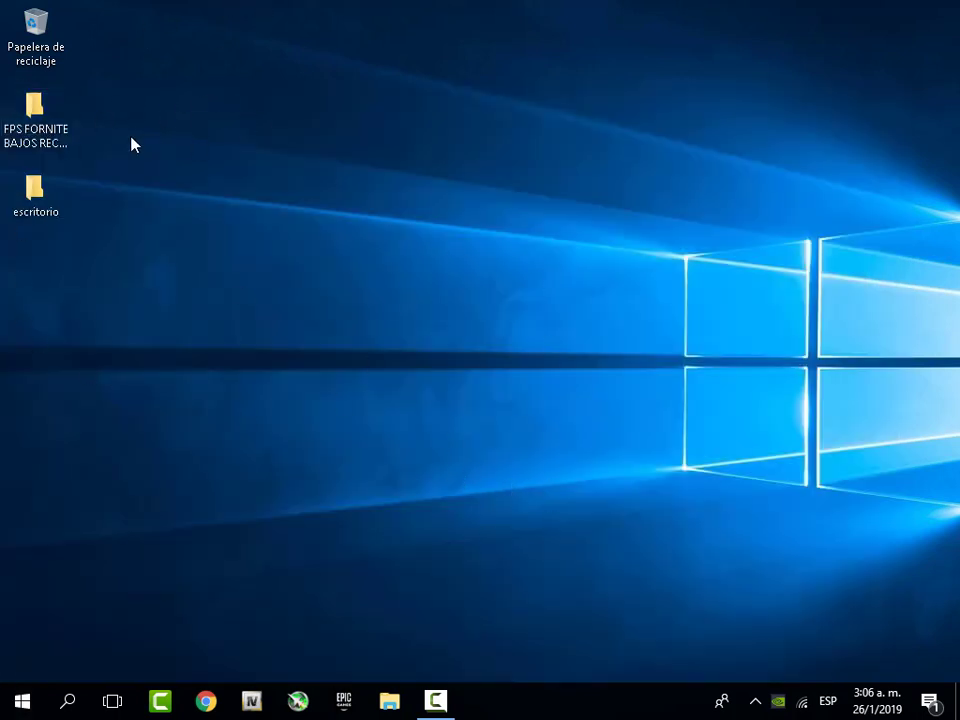
{"action": "double_click", "coordinate": [35, 120]}
{"action": "left_click", "coordinate": [936, 10]}
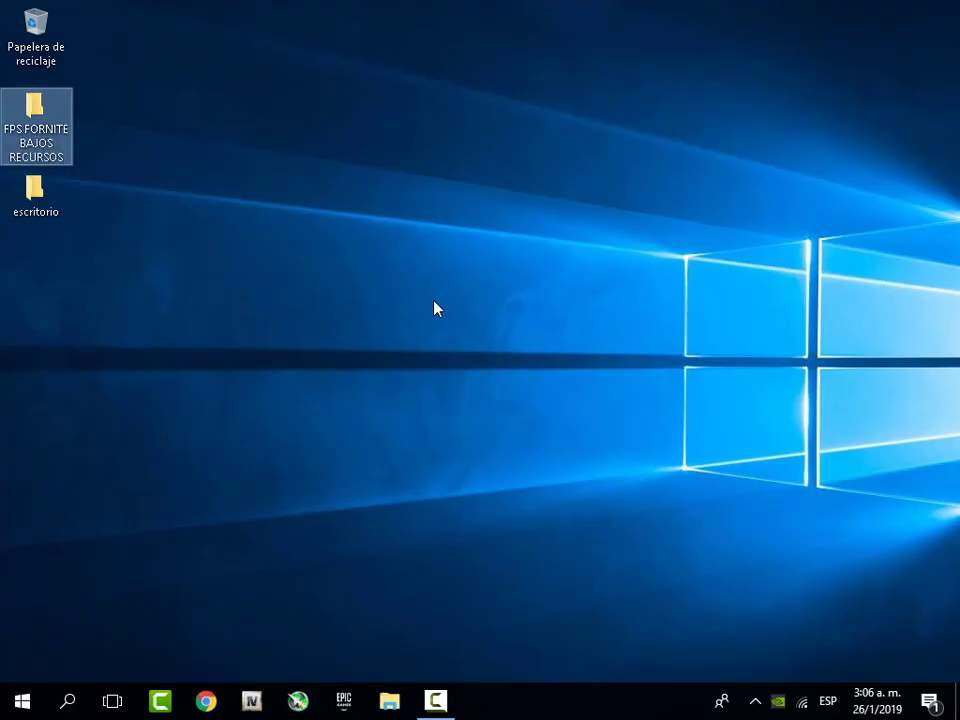
Open the AppData folder by running appdata from the Ejecutar dialog
{"action": "key", "text": "super+r"}
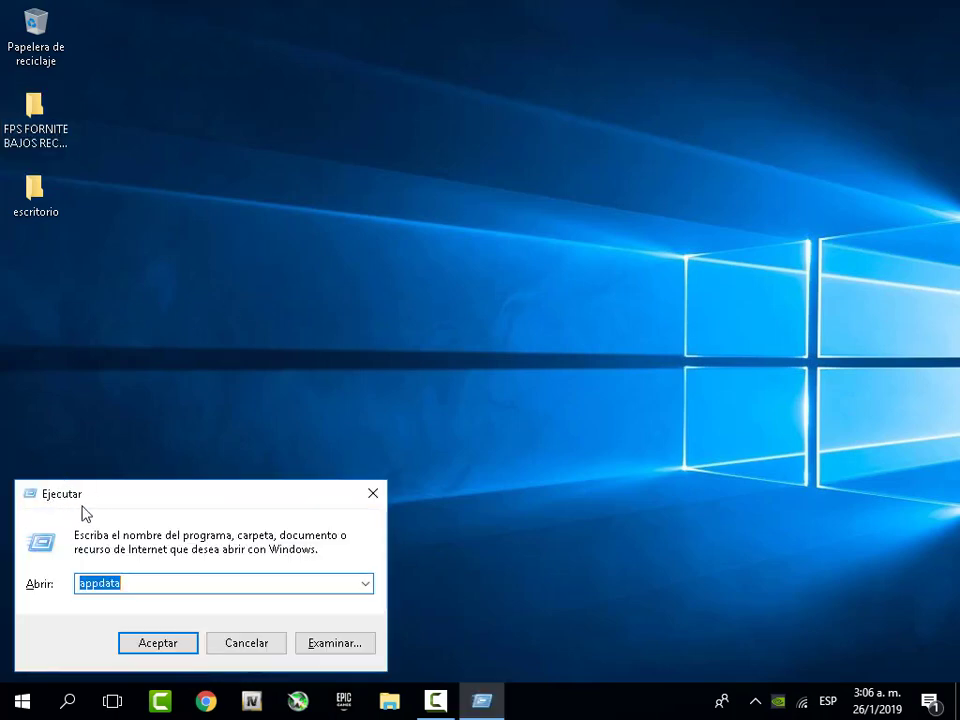
{"action": "left_click", "coordinate": [166, 582]}
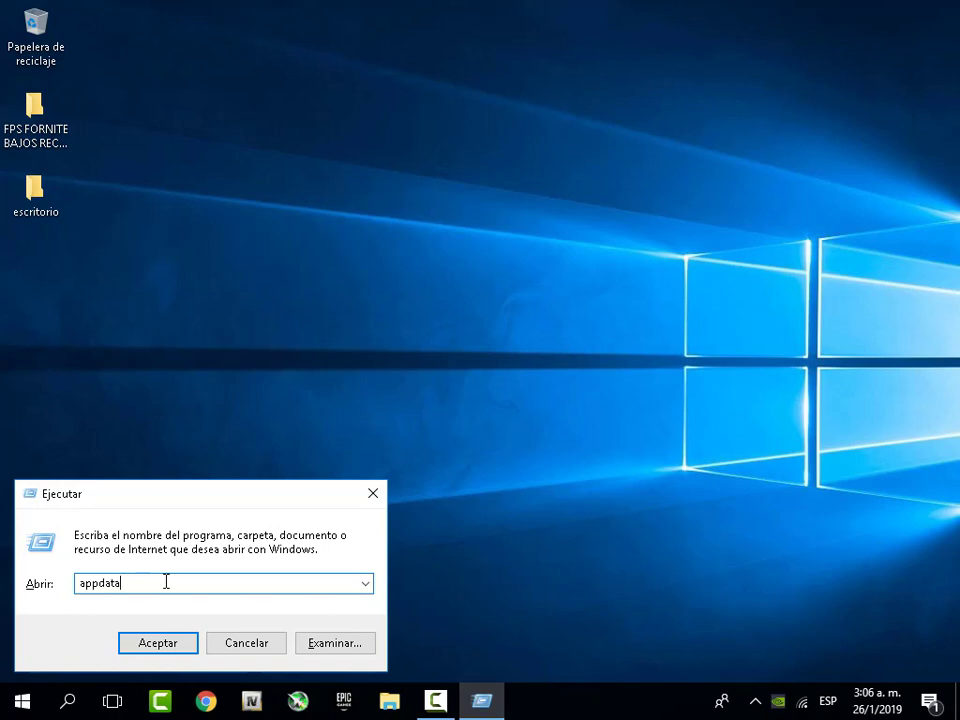
{"action": "key", "text": "BackSpace"}
{"action": "key", "text": "BackSpace"}
{"action": "key", "text": "BackSpace"}
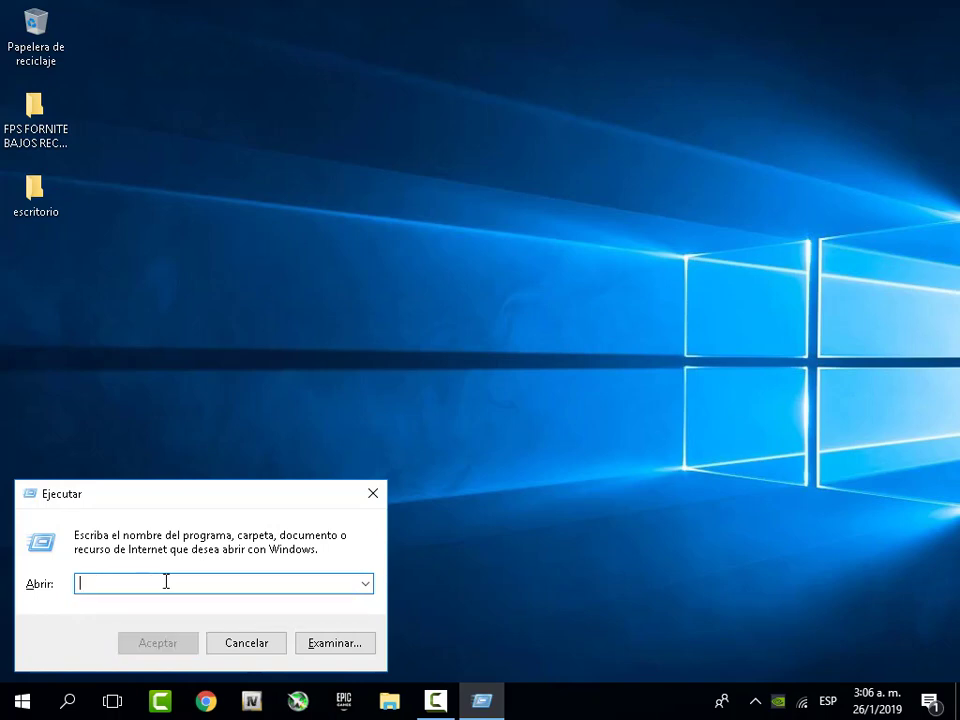
{"action": "type", "text": "appdat"}
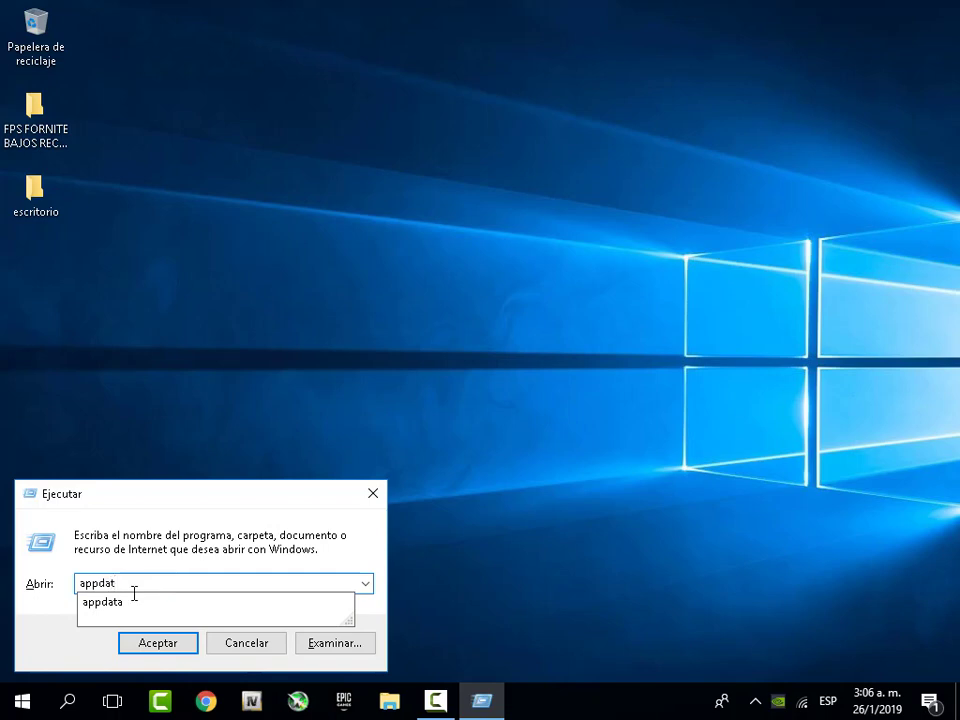
{"action": "key", "text": "Escape"}
{"action": "type", "text": "dat"}
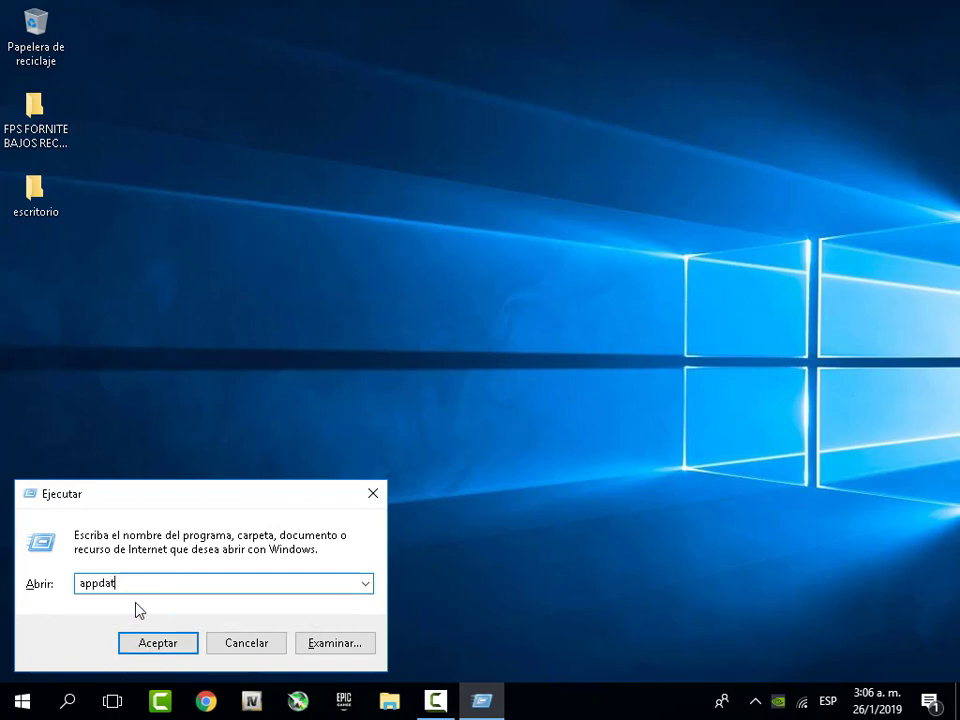
{"action": "type", "text": "a"}
{"action": "left_click", "coordinate": [155, 645]}
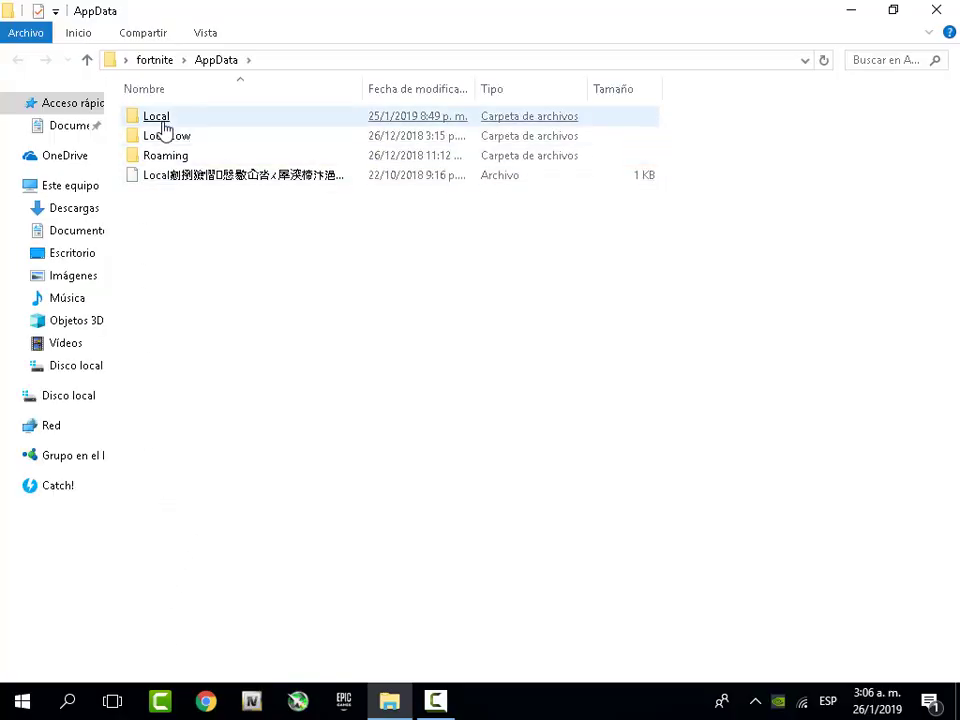
Go from AppData into Local, FortniteGame, Saved, Config and open the WindowsClient folder
{"action": "left_click", "coordinate": [159, 120]}
{"action": "left_click", "coordinate": [159, 121]}
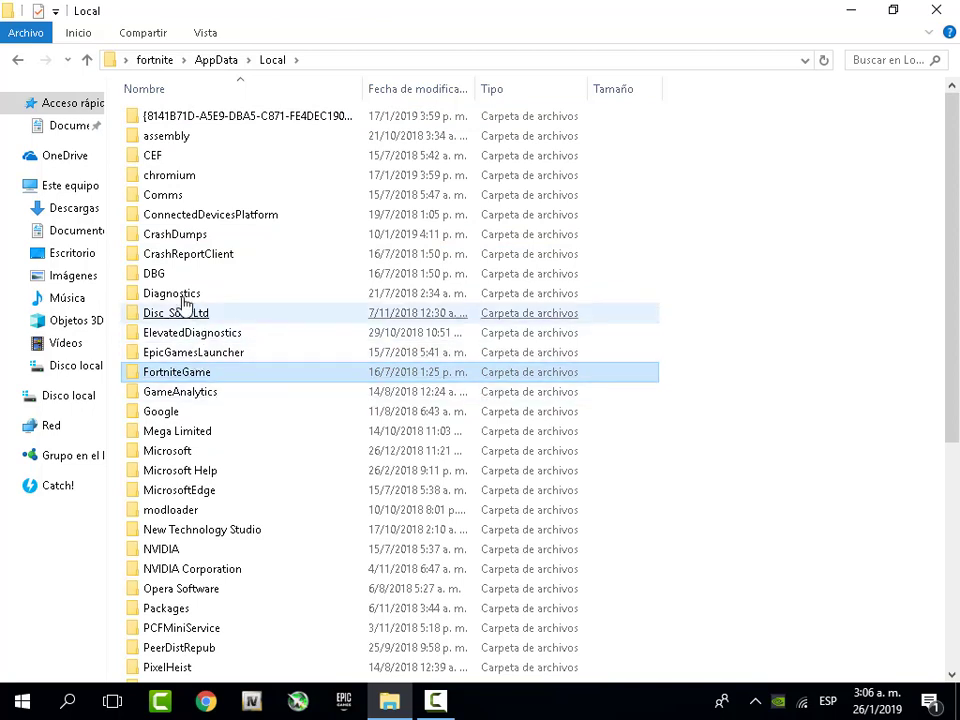
{"action": "double_click", "coordinate": [190, 381]}
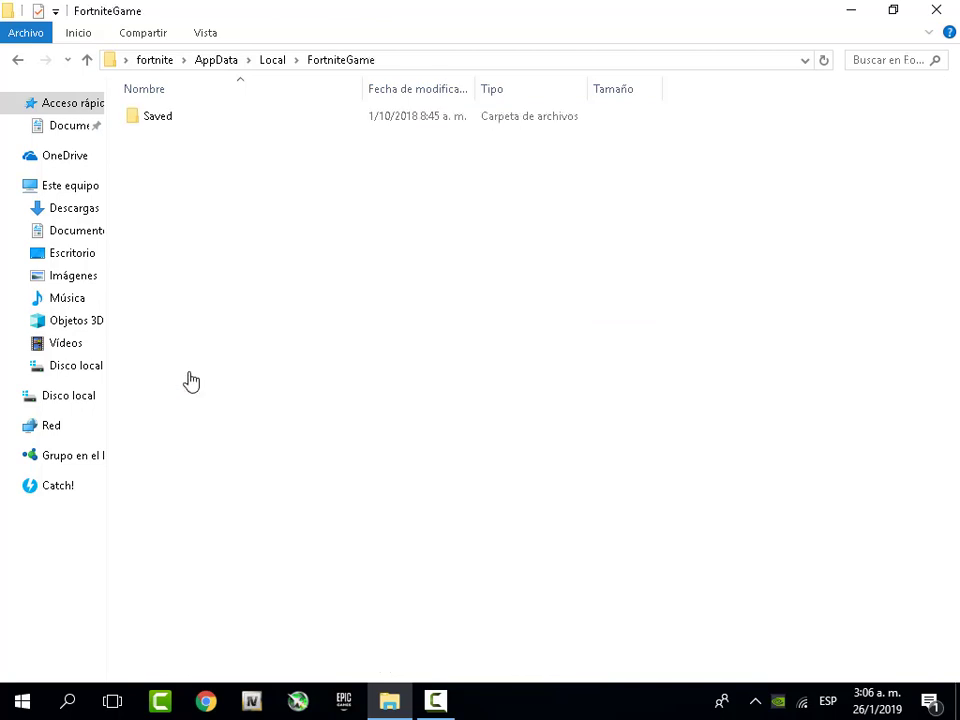
{"action": "left_click", "coordinate": [166, 128]}
{"action": "double_click", "coordinate": [164, 122]}
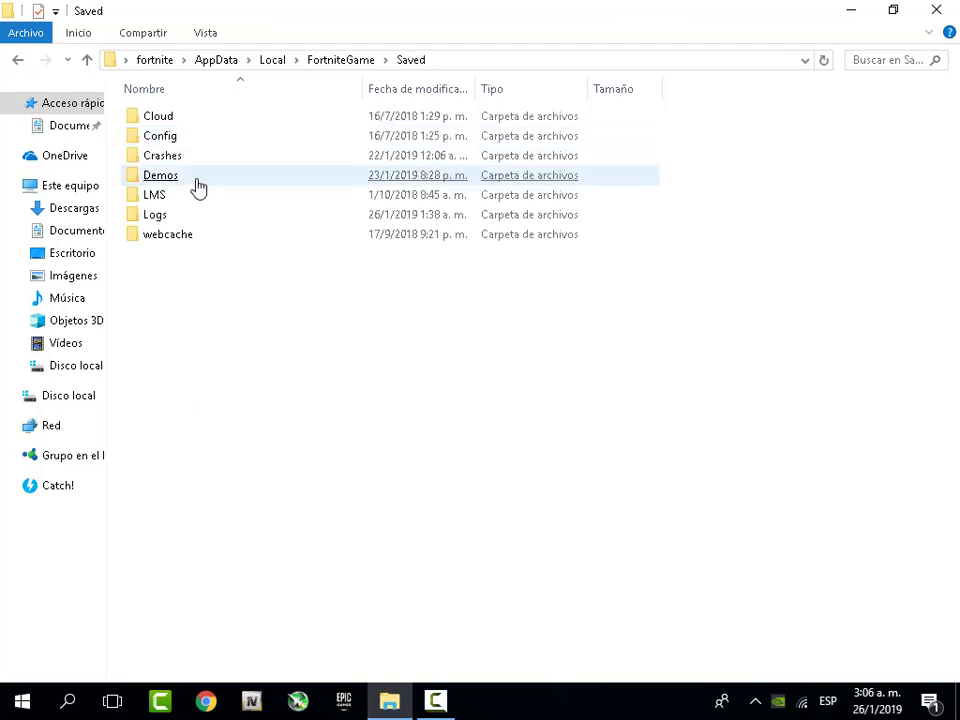
{"action": "double_click", "coordinate": [166, 136]}
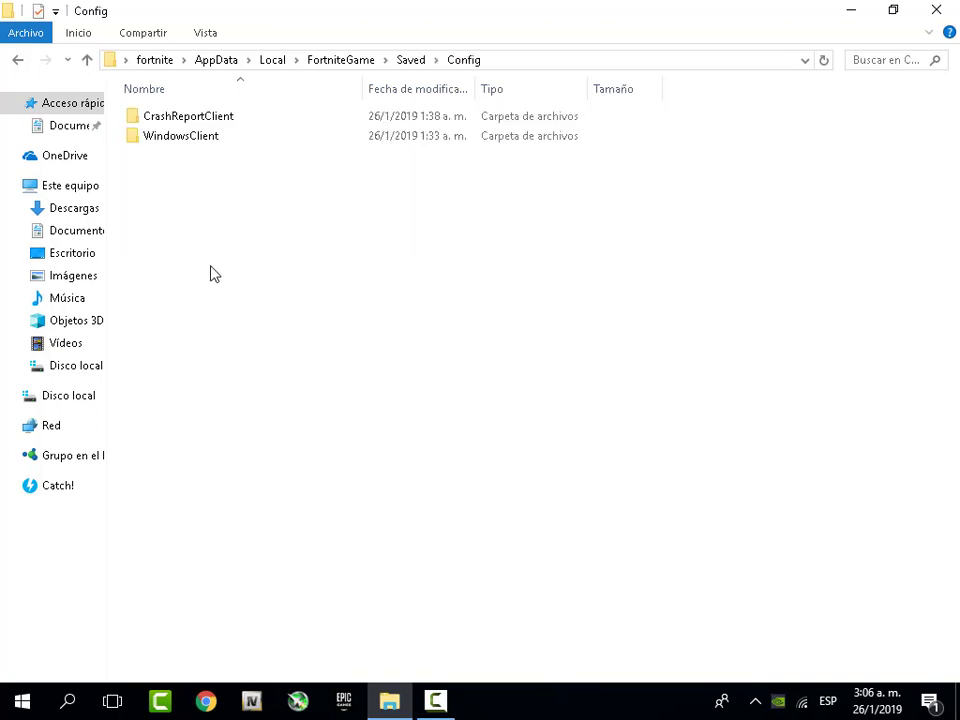
{"action": "left_click", "coordinate": [185, 145]}
{"action": "double_click", "coordinate": [185, 145]}
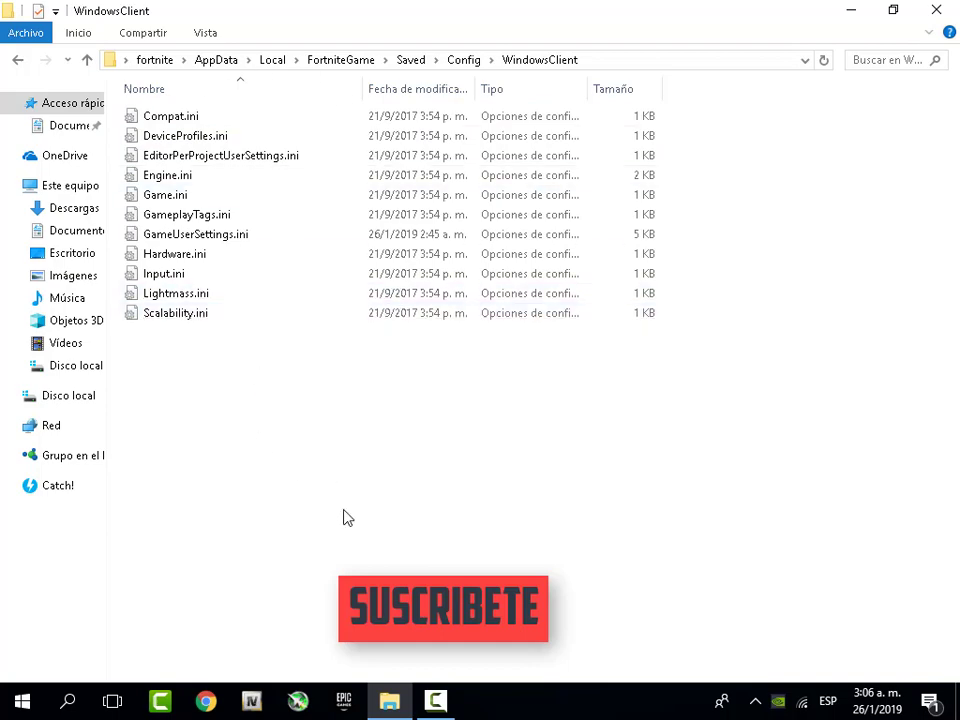
{"action": "left_click", "coordinate": [389, 700]}
{"action": "left_click", "coordinate": [389, 700]}
{"action": "left_click", "coordinate": [851, 10]}
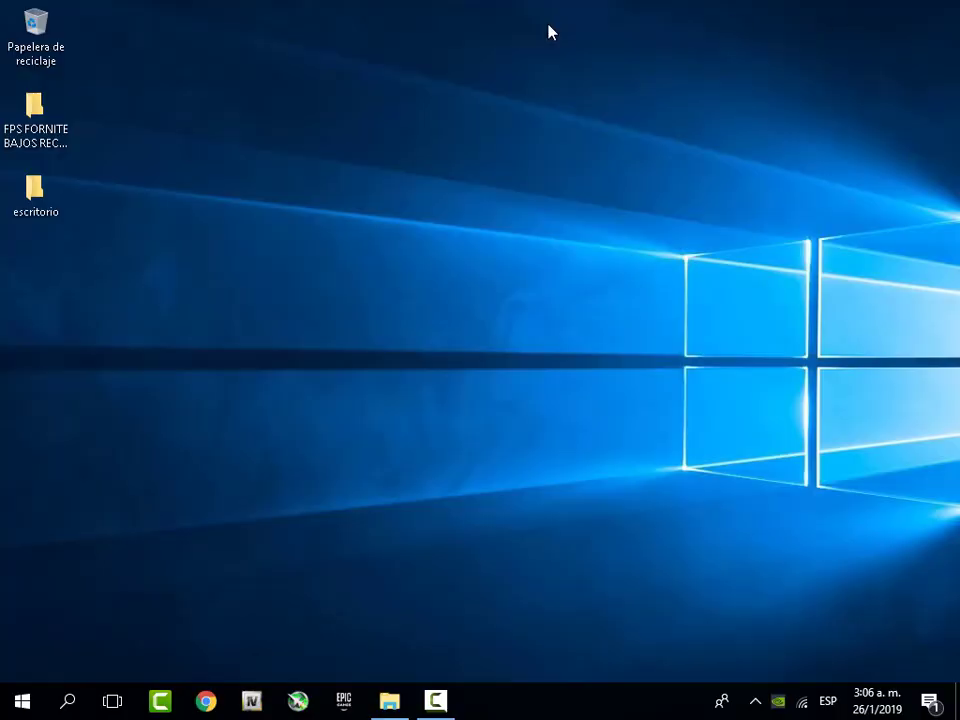
{"action": "left_click", "coordinate": [389, 703]}
Paste the copied .ini files into the WindowsClient folder, replacing the files with the same names
{"action": "right_click", "coordinate": [306, 449]}
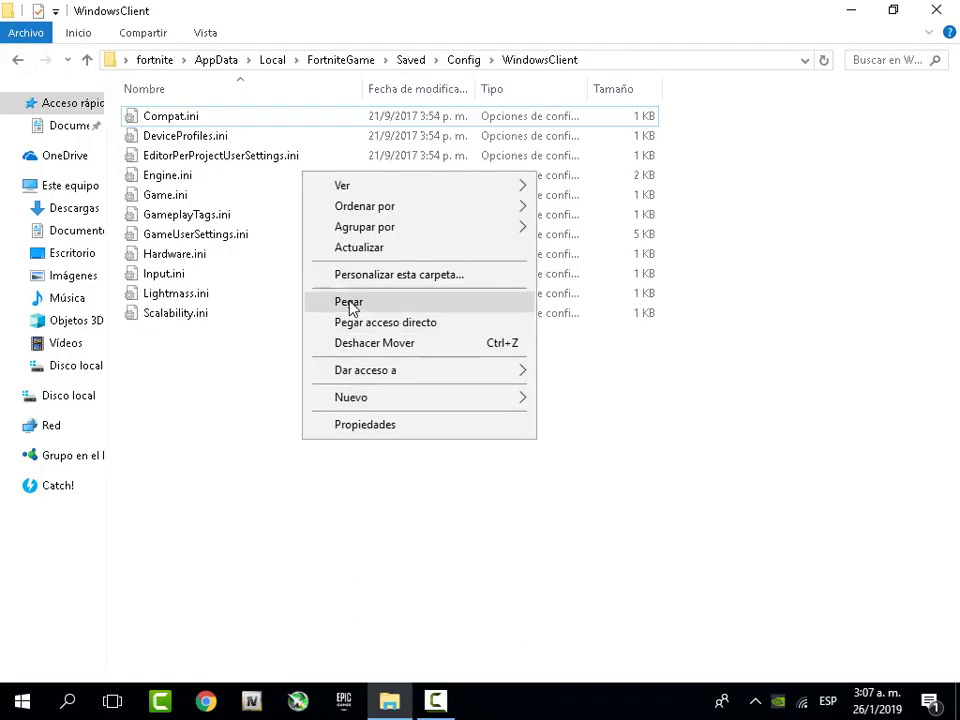
{"action": "left_click", "coordinate": [350, 303]}
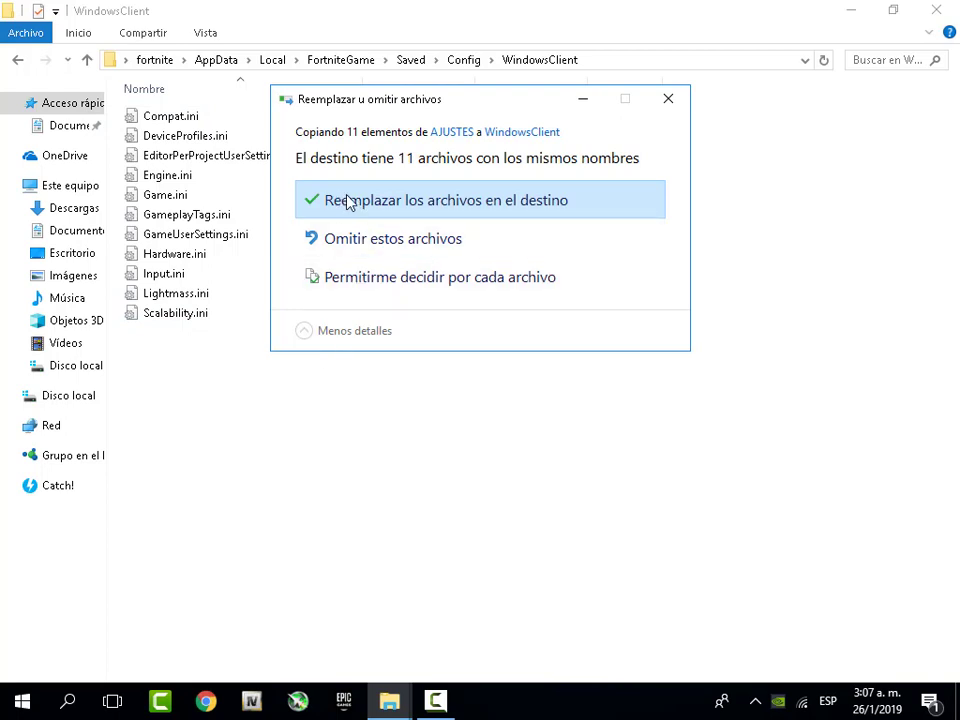
{"action": "left_click", "coordinate": [439, 199]}
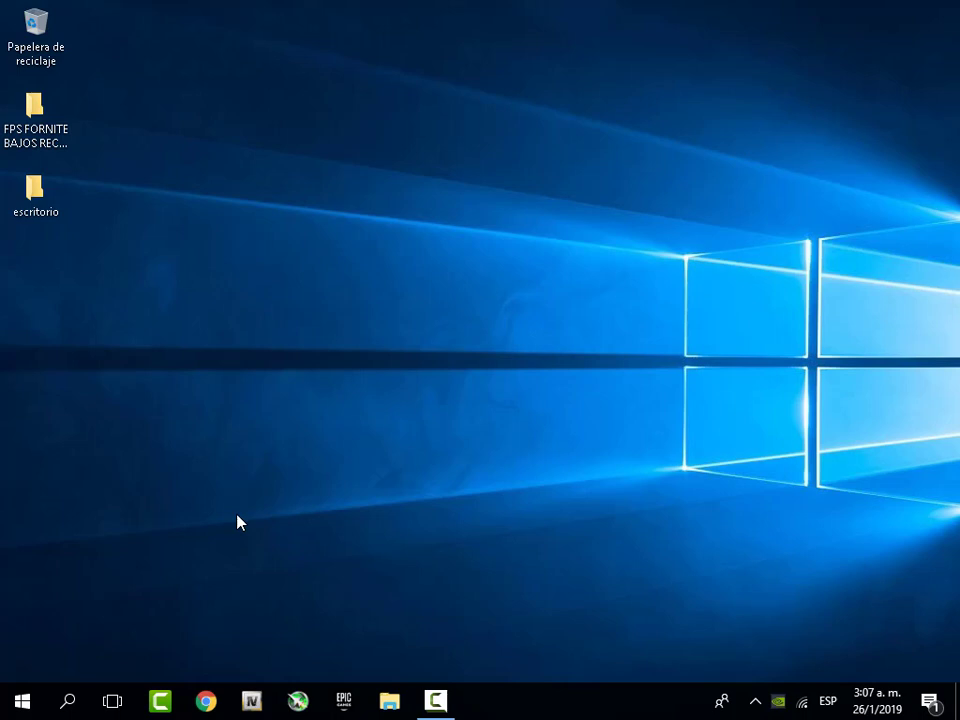
Open the user's AppData Local Temp folder by running its previously used entry from the Ejecutar dialog
{"action": "key", "text": "super+r"}
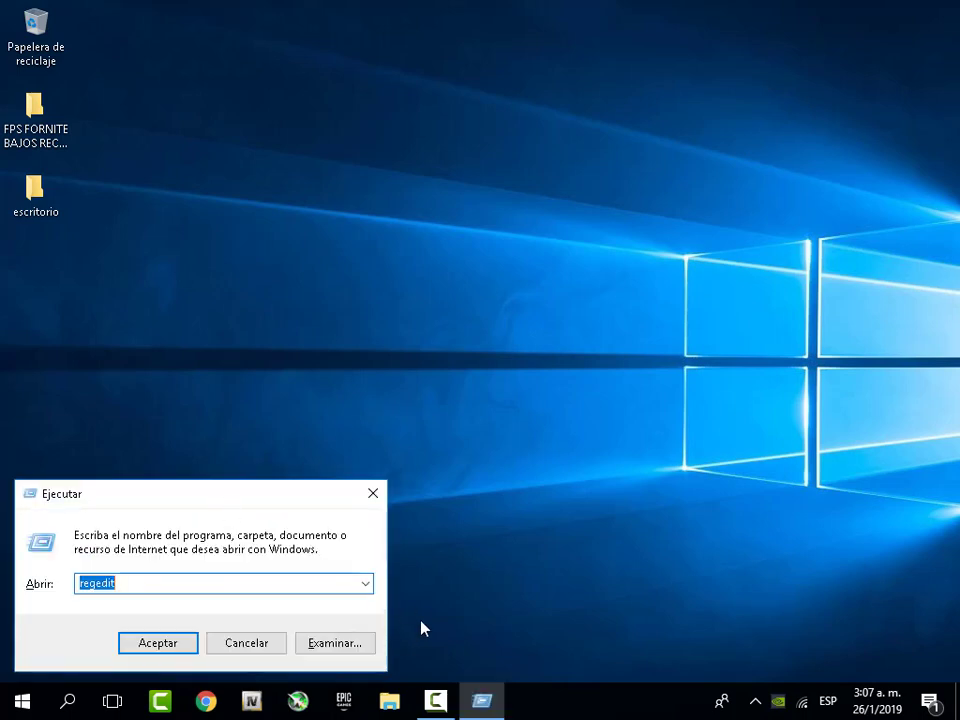
{"action": "left_click", "coordinate": [365, 583]}
{"action": "left_click", "coordinate": [108, 455]}
{"action": "left_click", "coordinate": [169, 641]}
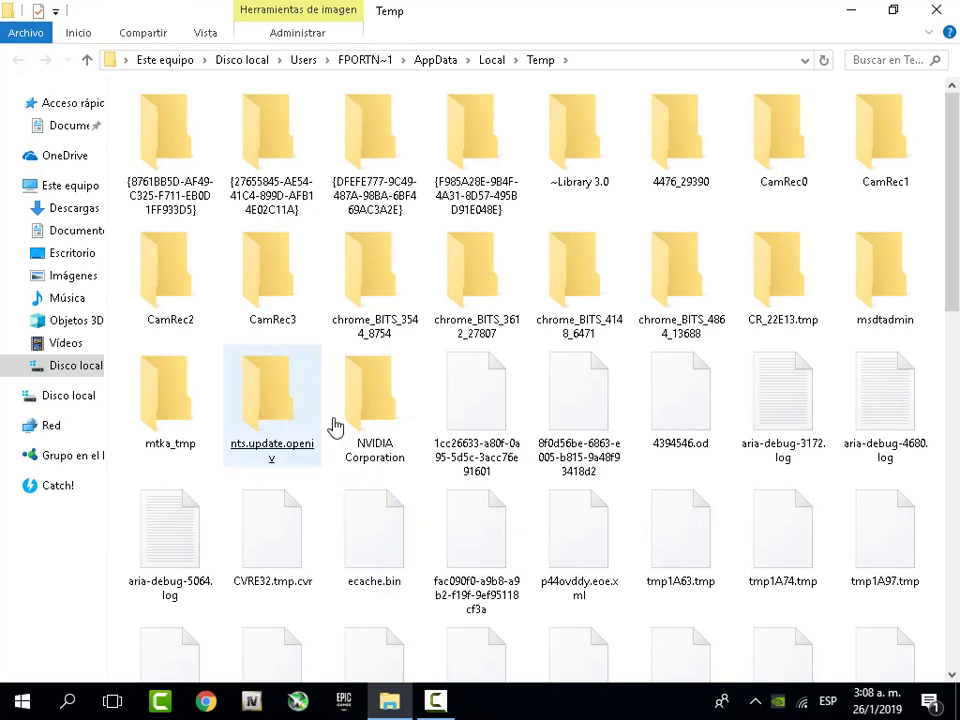
Delete all files and folders in the user's AppData Local Temp folder
{"action": "scroll", "coordinate": [870, 424], "scroll_direction": "down", "scroll_amount": 7}
{"action": "right_click", "coordinate": [724, 365]}
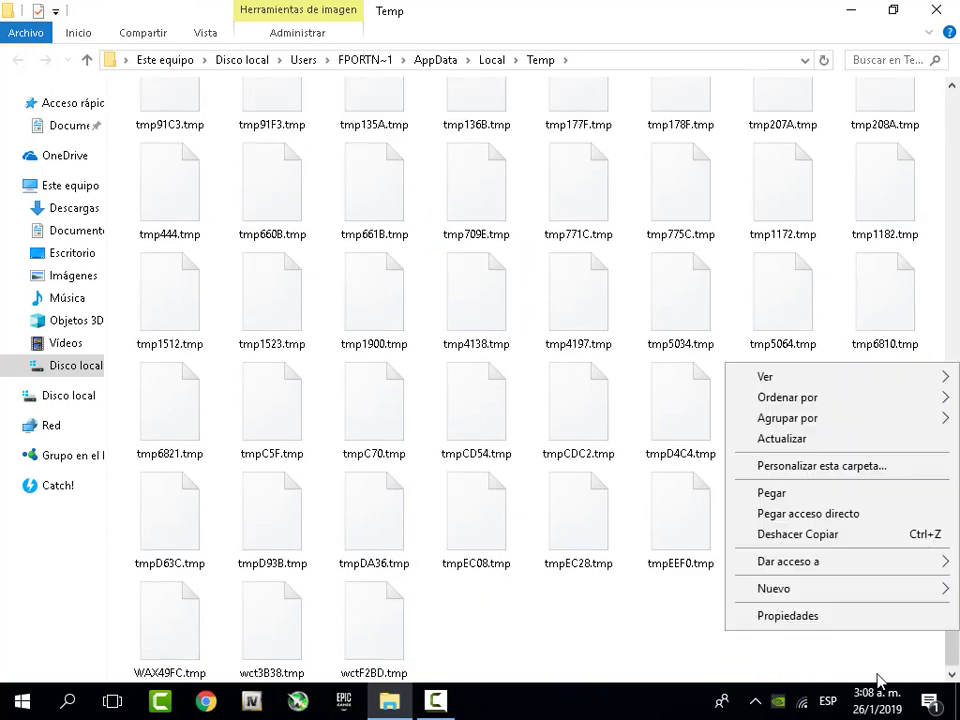
{"action": "left_click", "coordinate": [903, 668]}
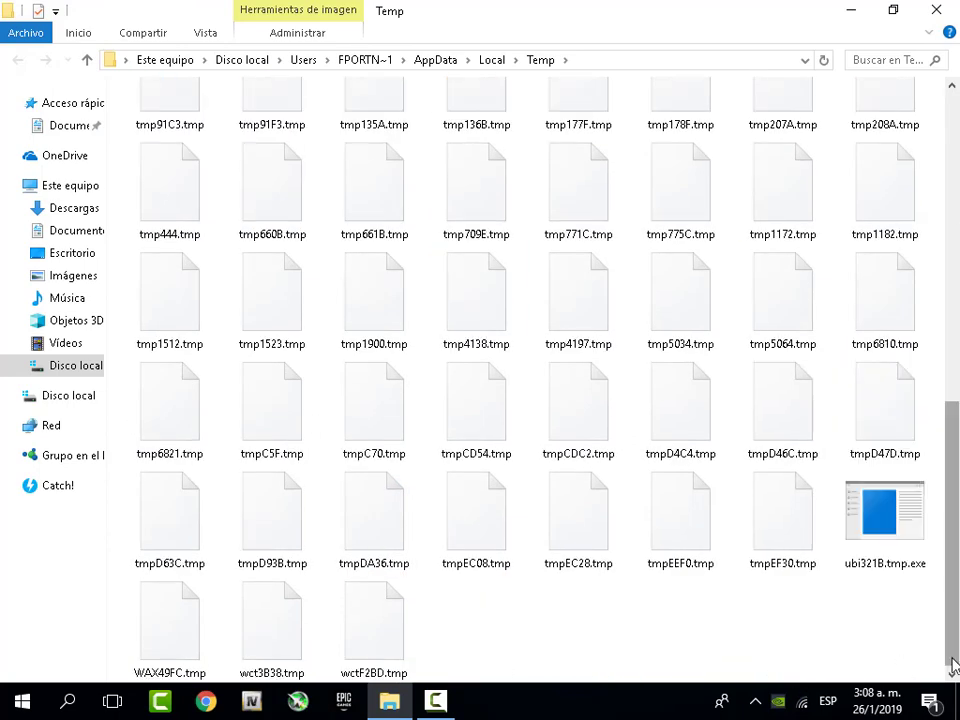
{"action": "key", "text": "ctrl+a"}
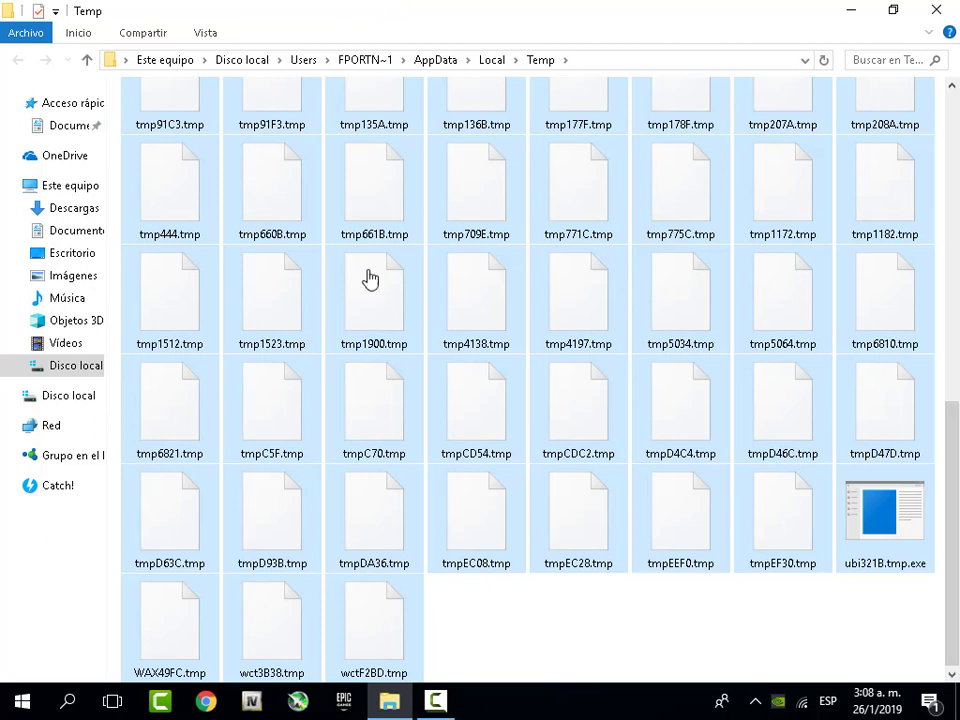
{"action": "right_click", "coordinate": [456, 286]}
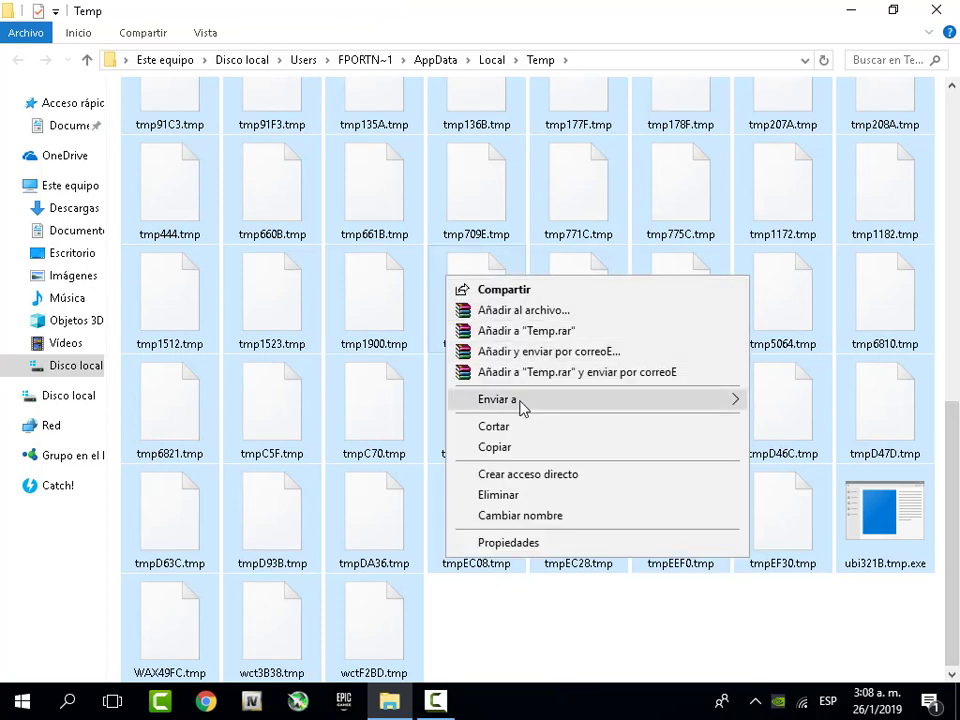
{"action": "left_click", "coordinate": [505, 496]}
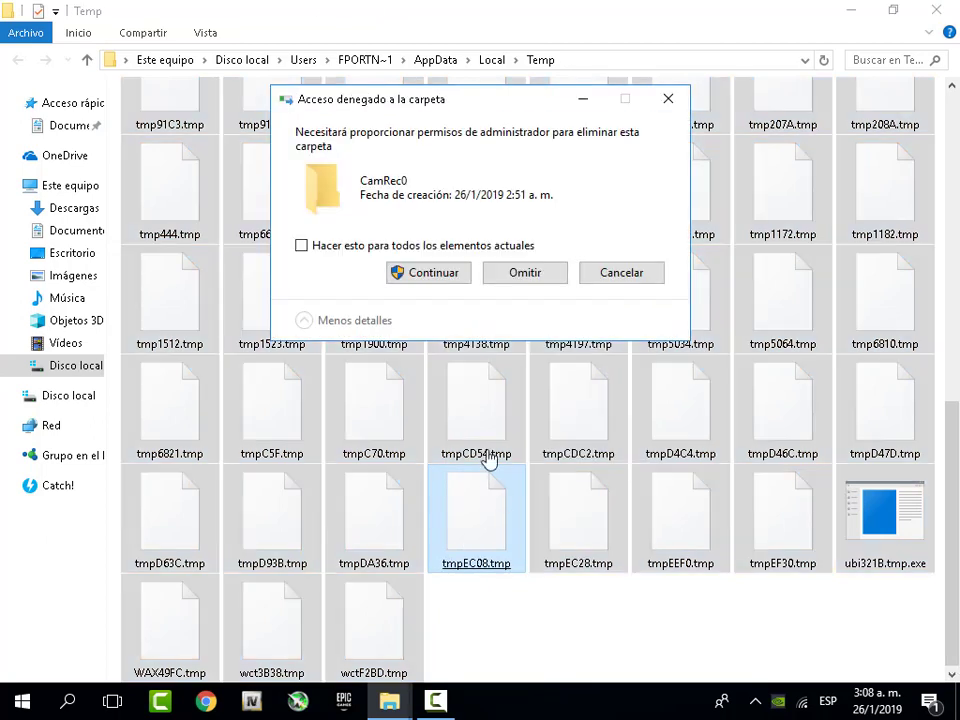
Continue the Temp deletion with administrator permission, skipping each inaccessible or in-use folder such as CamRec0, CamRec1 and CamRec3
{"action": "left_click", "coordinate": [431, 275]}
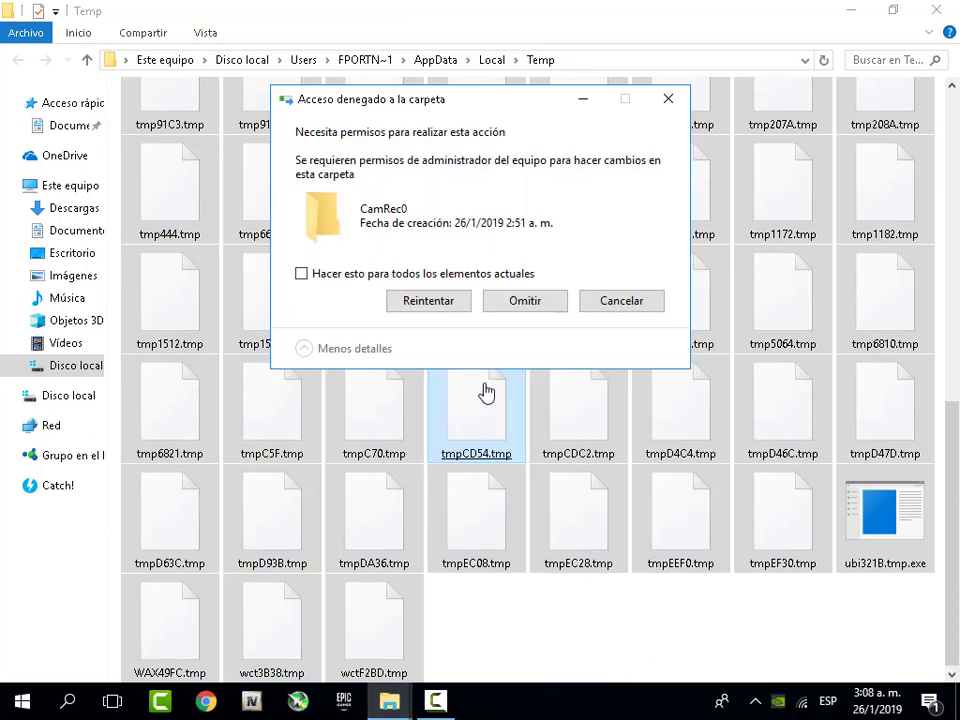
{"action": "left_click", "coordinate": [546, 304]}
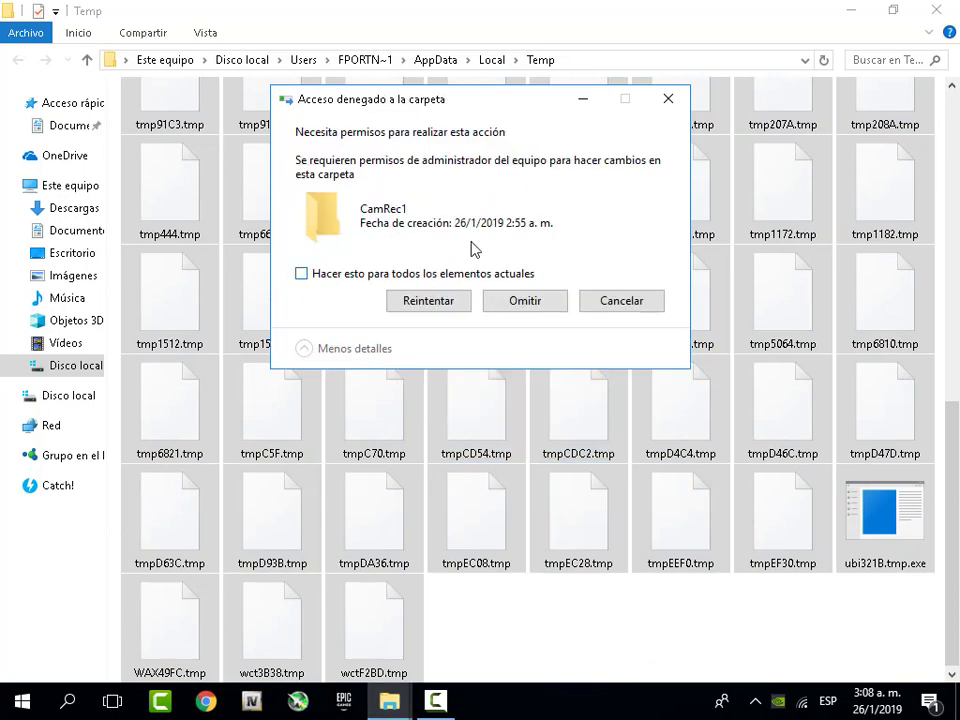
{"action": "left_click", "coordinate": [544, 304]}
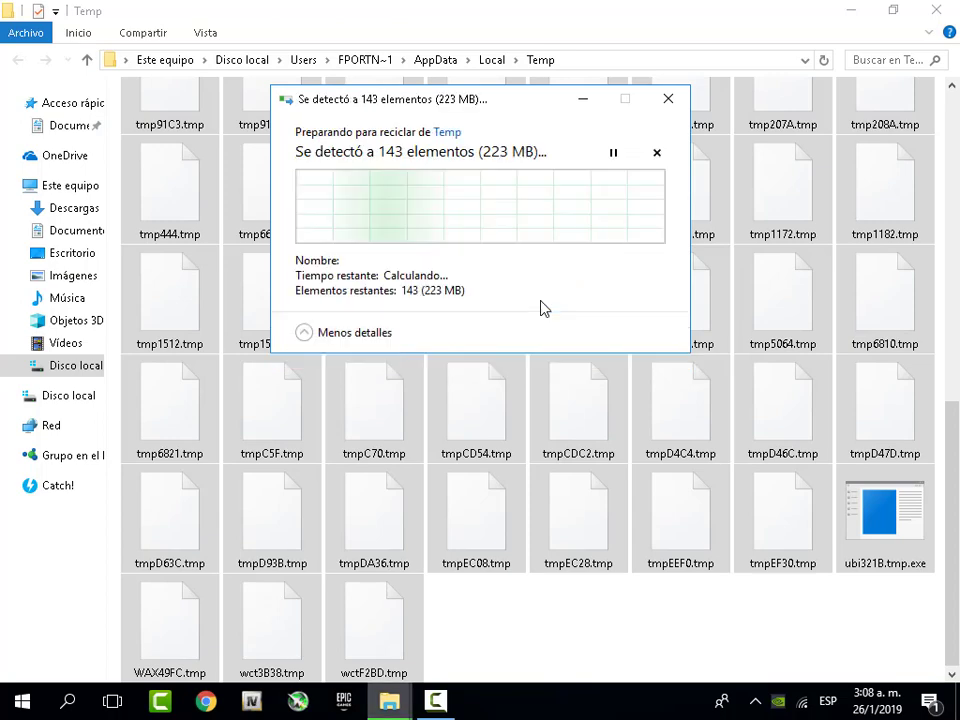
{"action": "left_click", "coordinate": [542, 304]}
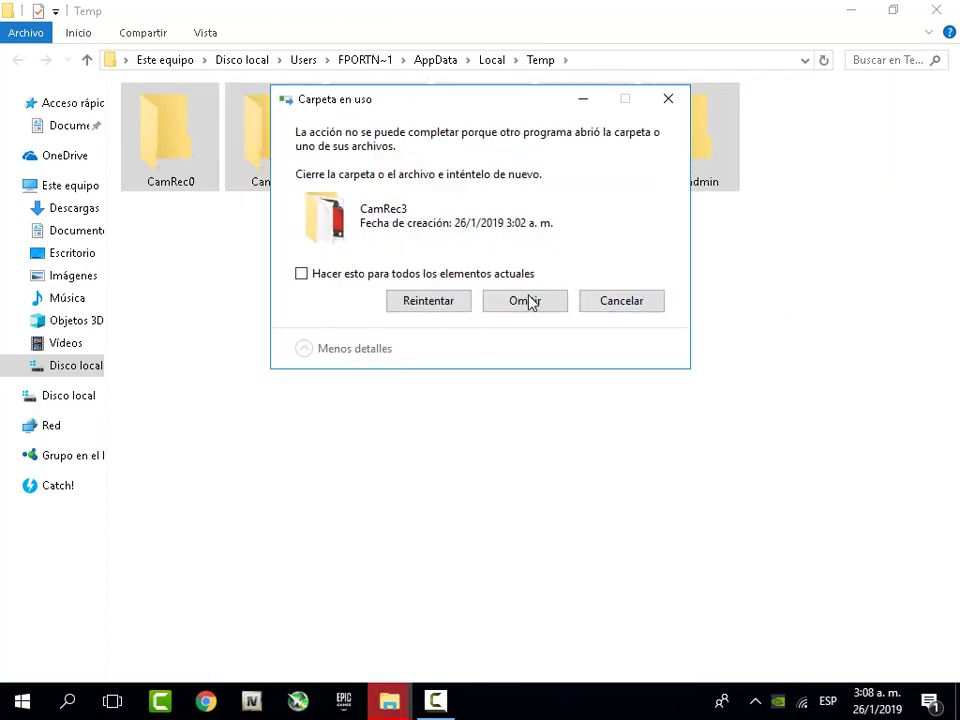
{"action": "left_click", "coordinate": [529, 302]}
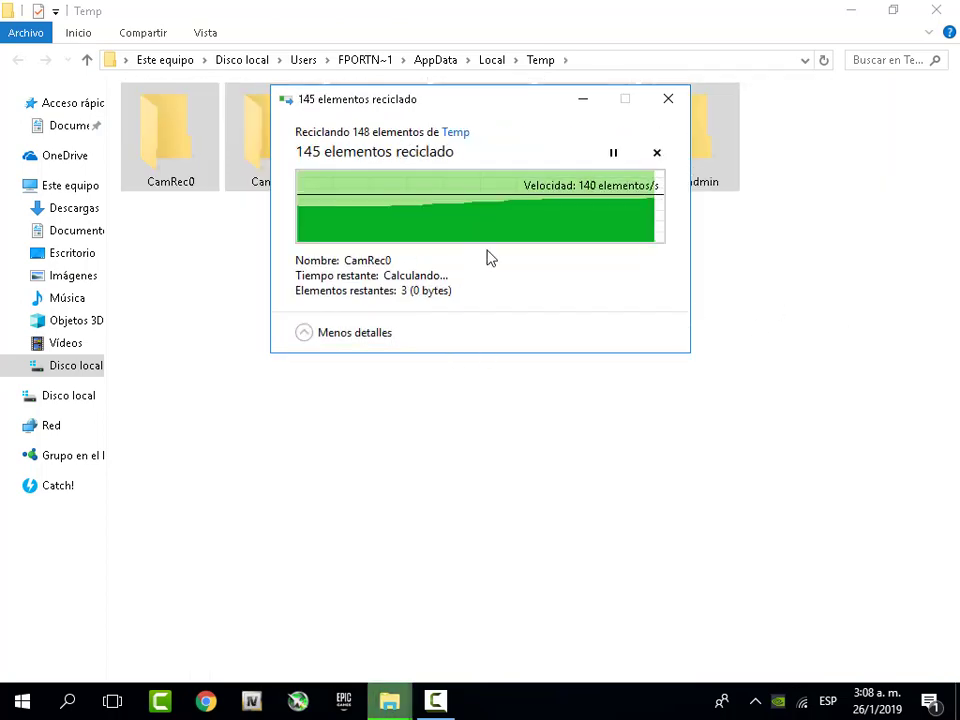
{"action": "left_click", "coordinate": [536, 309]}
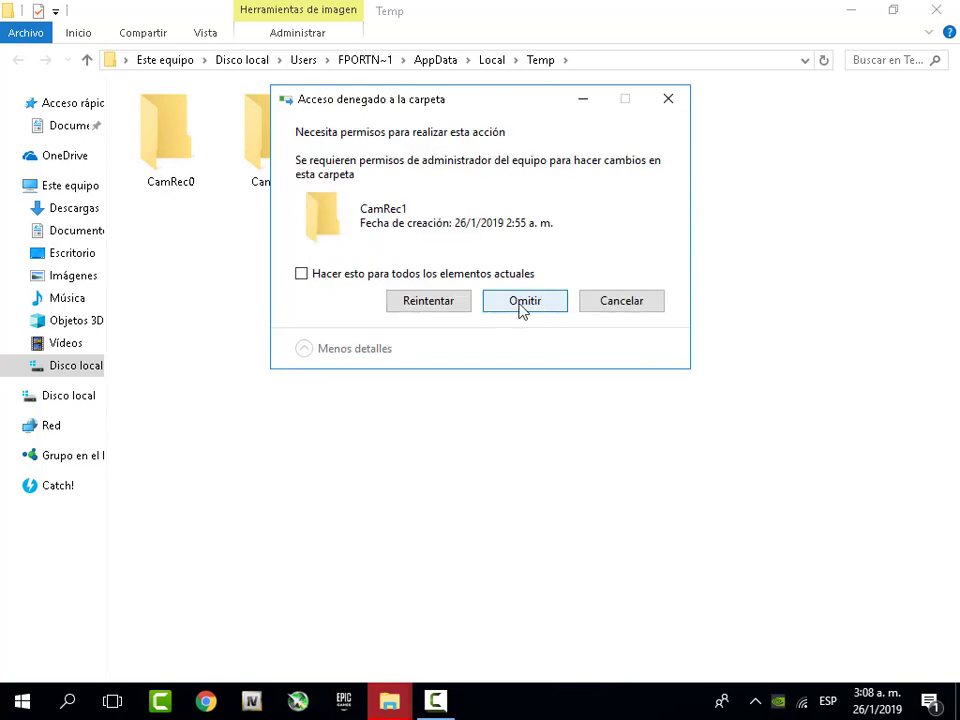
{"action": "left_click", "coordinate": [521, 308]}
{"action": "left_click", "coordinate": [526, 302]}
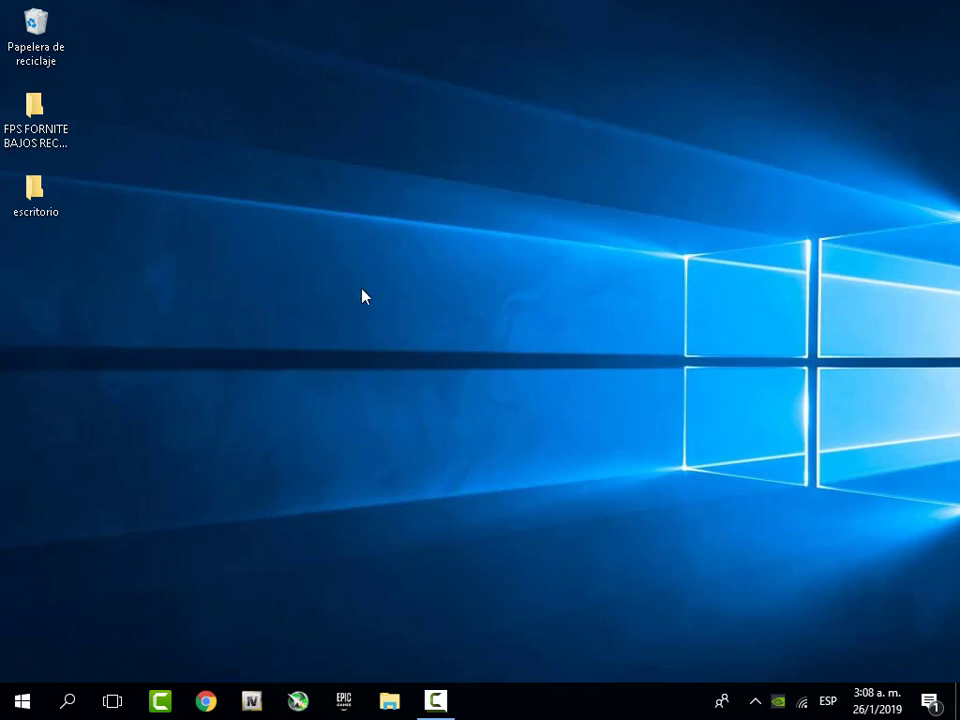
Empty the Papelera de reciclaje on the desktop and confirm the permanent deletion
{"action": "right_click", "coordinate": [45, 20]}
{"action": "left_click", "coordinate": [131, 58]}
{"action": "left_click", "coordinate": [555, 366]}
{"action": "left_click", "coordinate": [452, 277]}
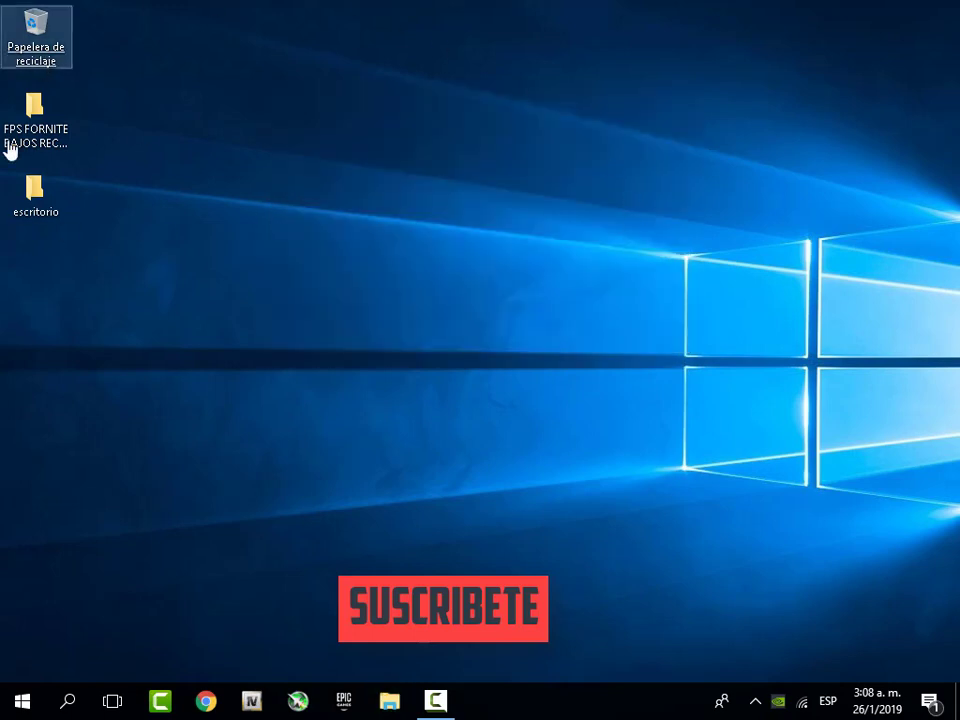
Try to move the FPS FORNITE BAJOS RECURSOS folder into the escritorio folder on the desktop
{"action": "left_click_drag", "start_coordinate": [60, 118], "coordinate": [43, 206]}
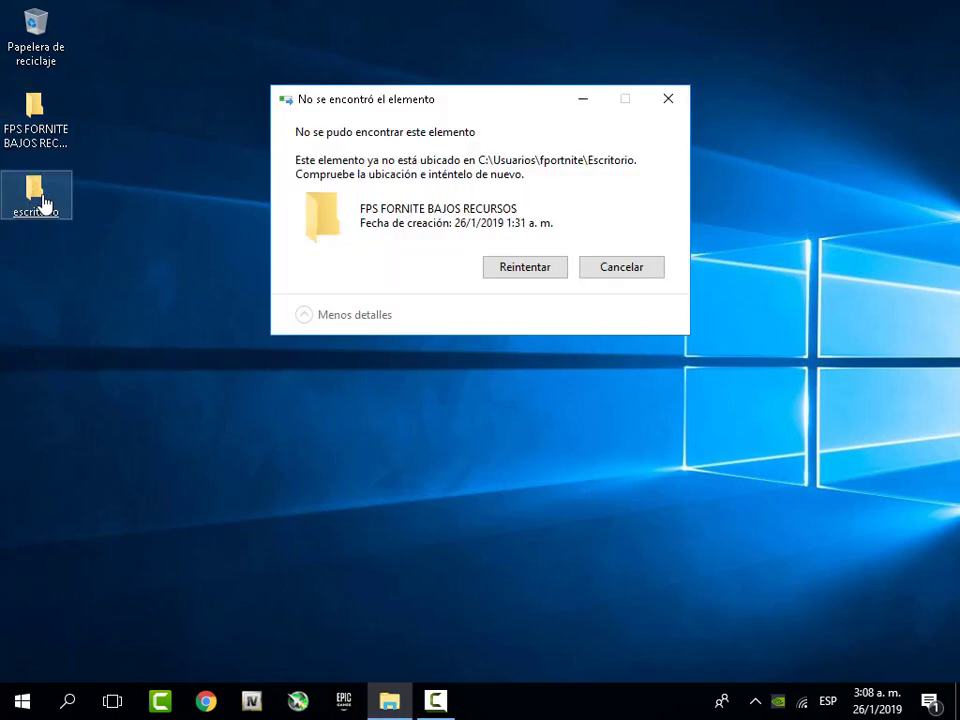
{"action": "left_click", "coordinate": [604, 272]}
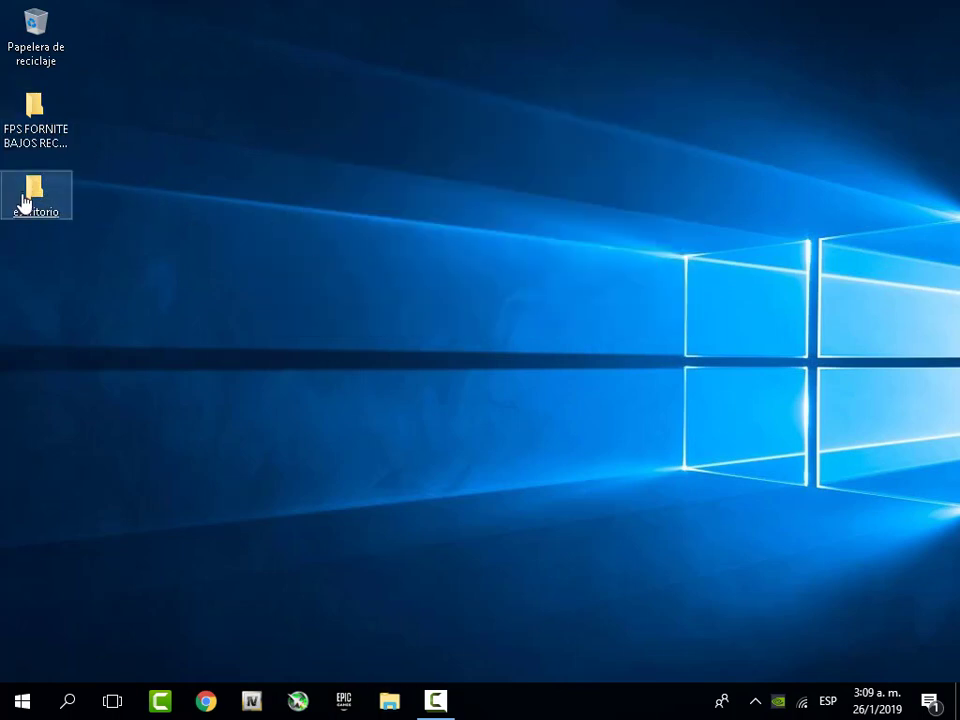